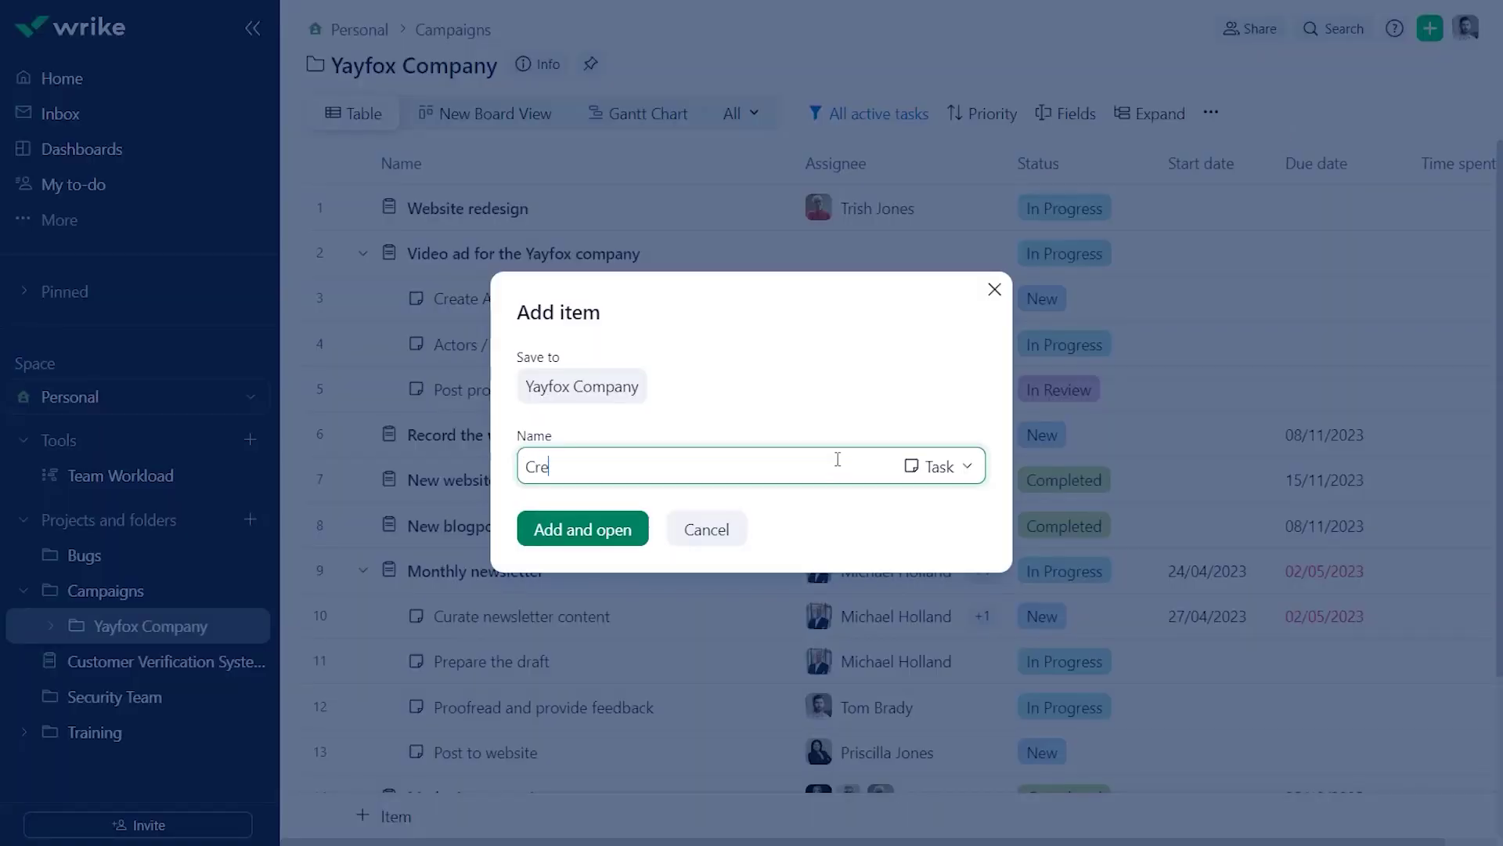
# Create the Create Brochure task and assign it to one person
pyautogui.write('ate Brochure')
pyautogui.click(621, 533)
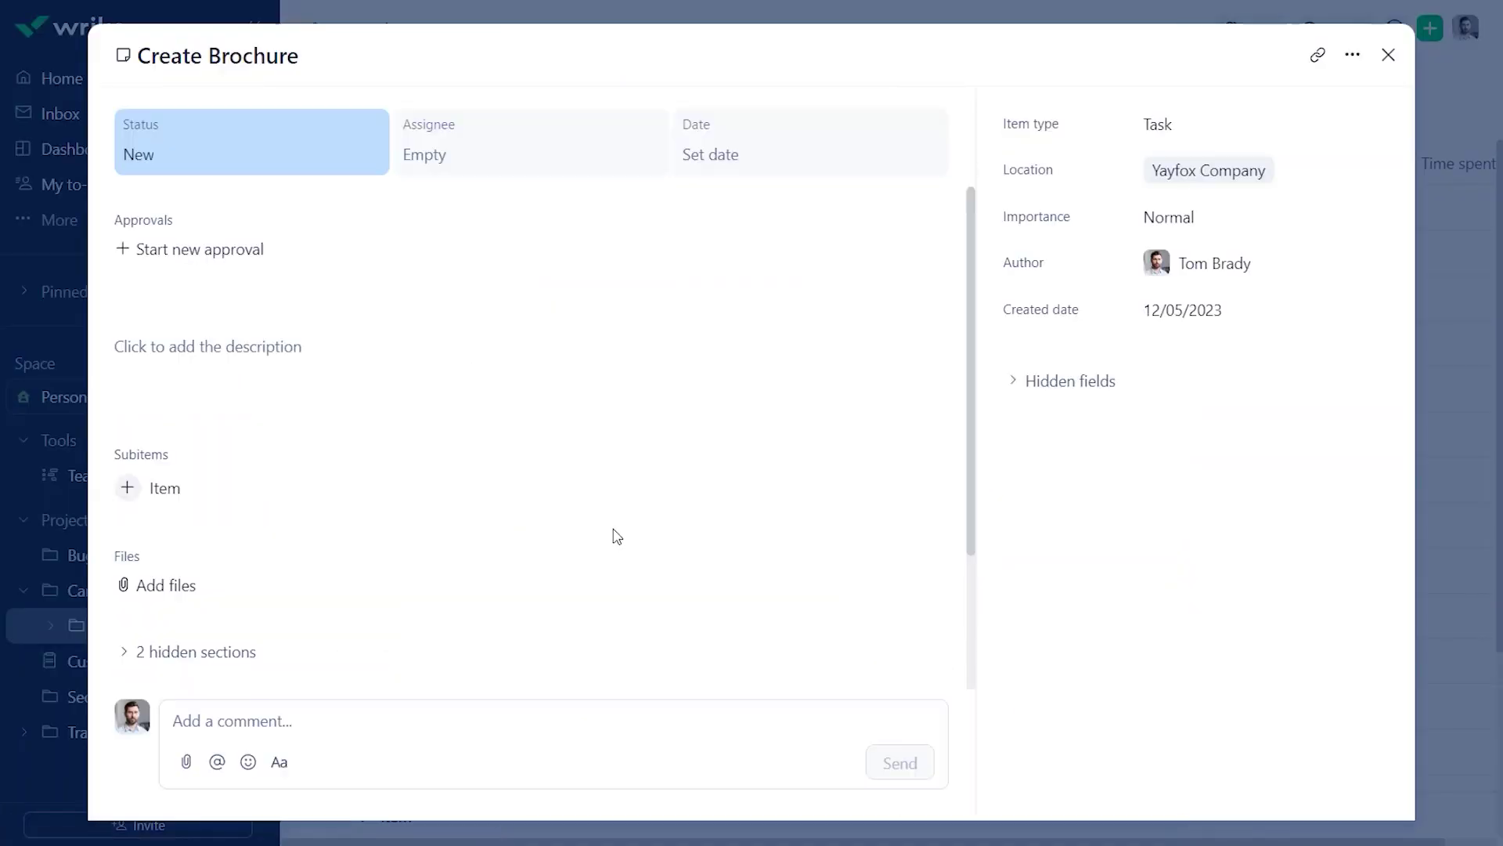
pyautogui.click(580, 169)
pyautogui.click(781, 244)
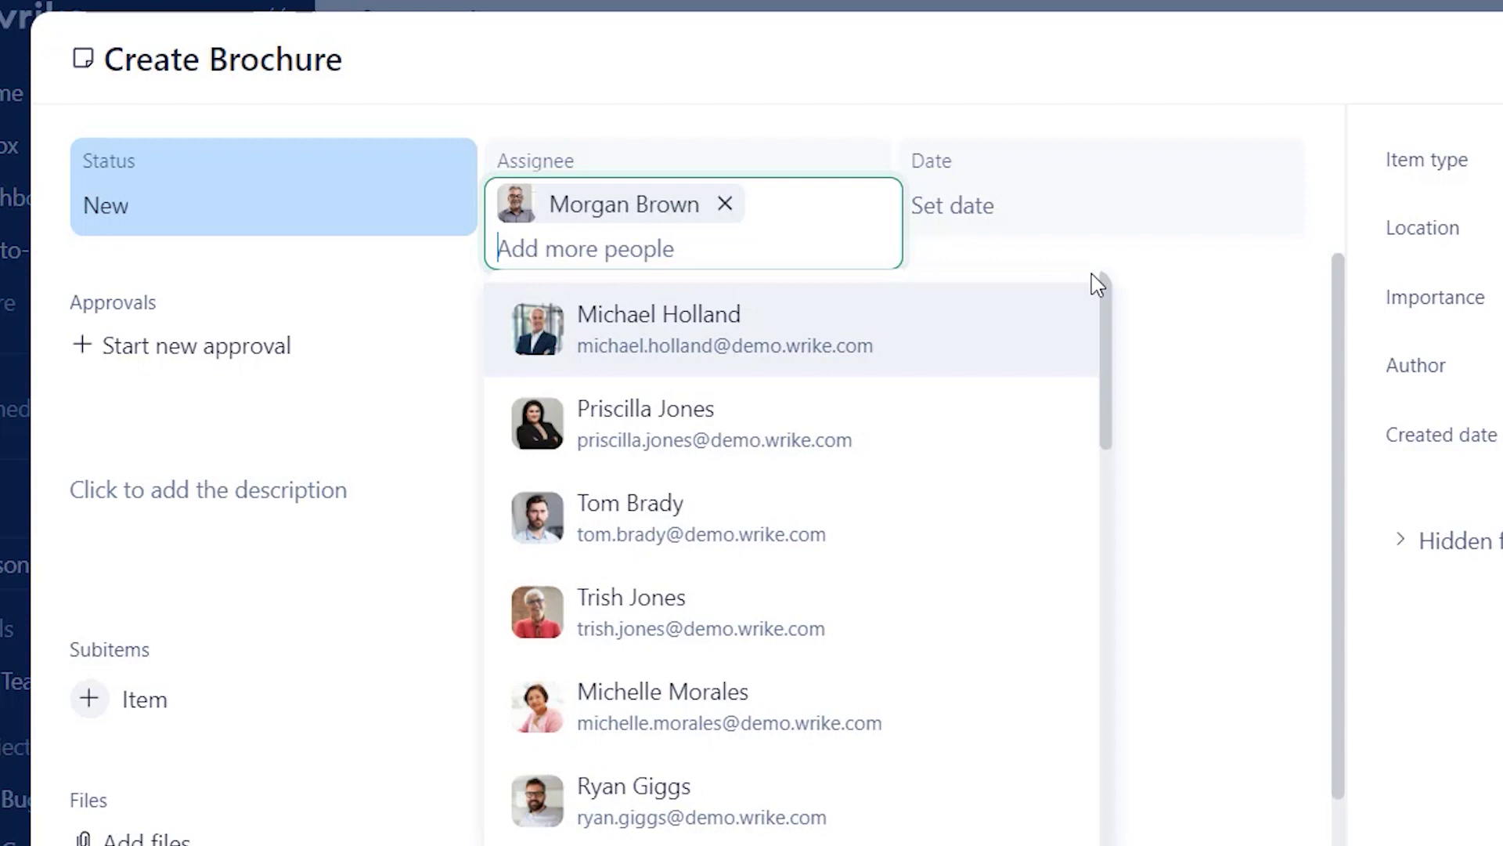
pyautogui.click(963, 240)
# Date Create Brochure 16–18 May 2023 and give it 12h of basic effort
pyautogui.click(1166, 214)
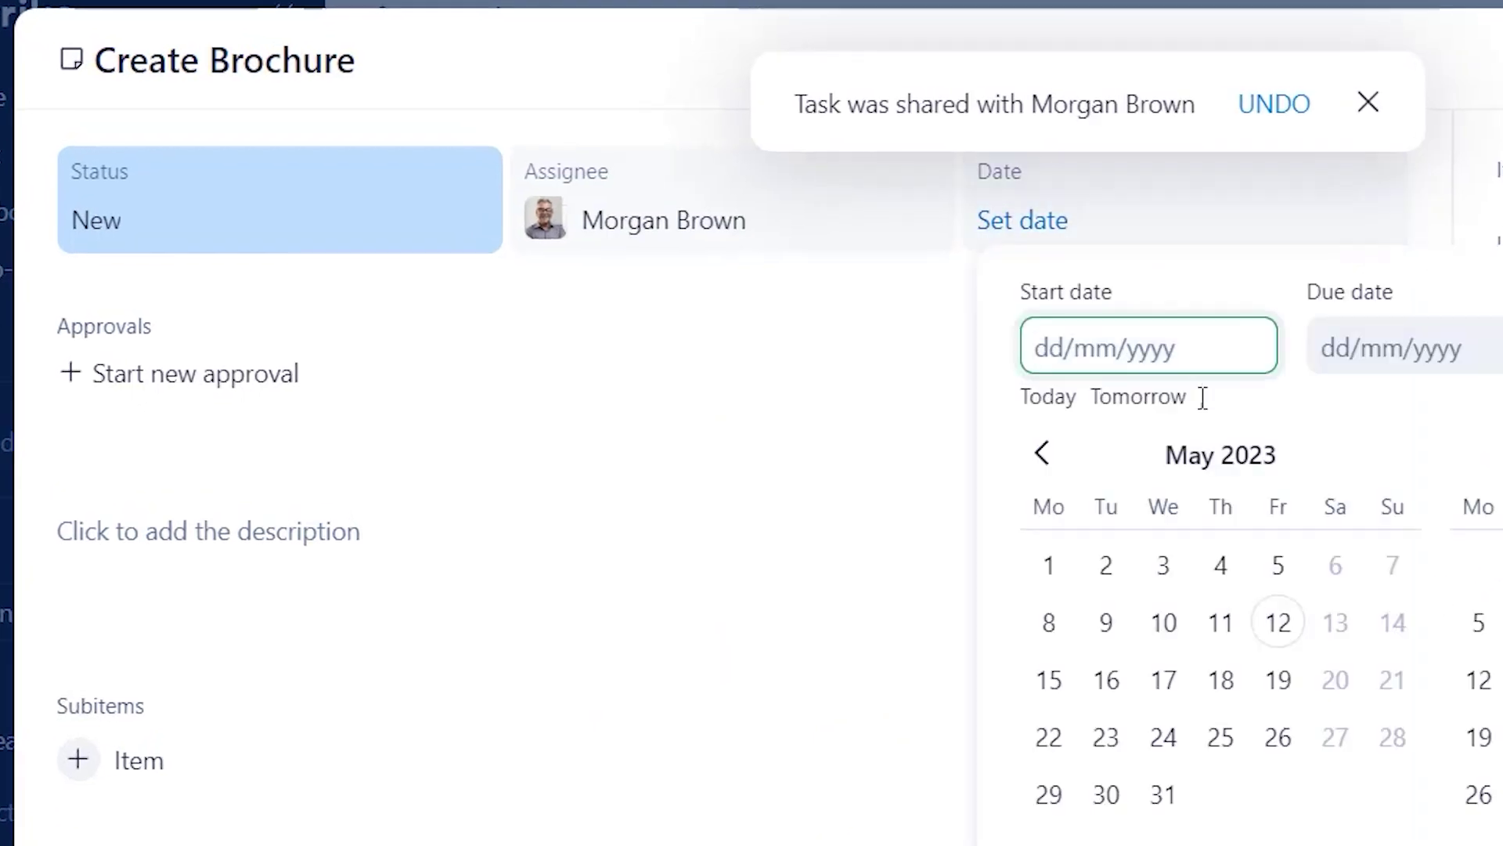
pyautogui.click(1107, 679)
pyautogui.click(1222, 679)
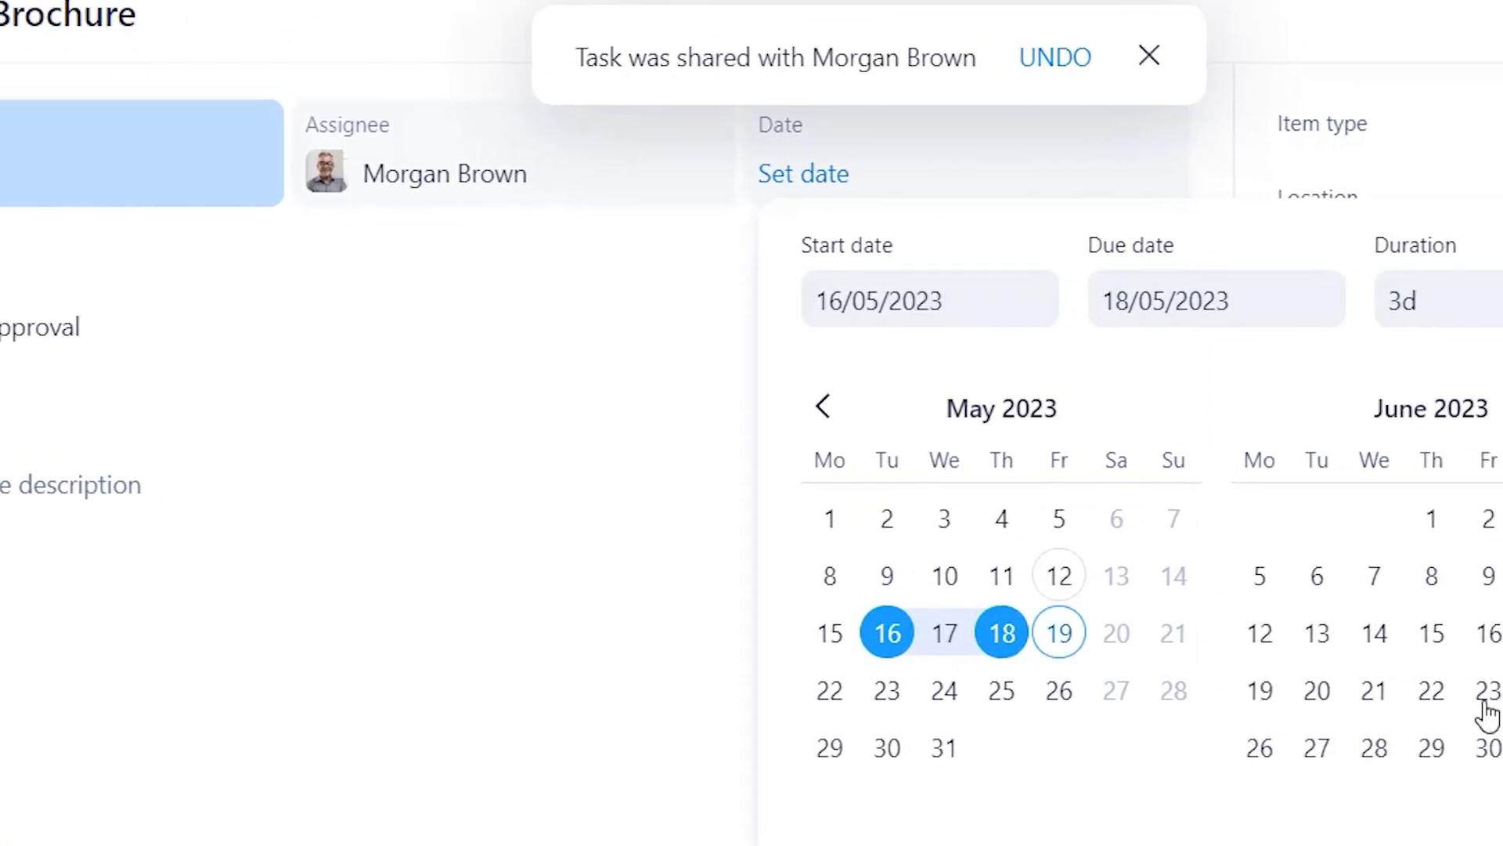
pyautogui.click(1167, 791)
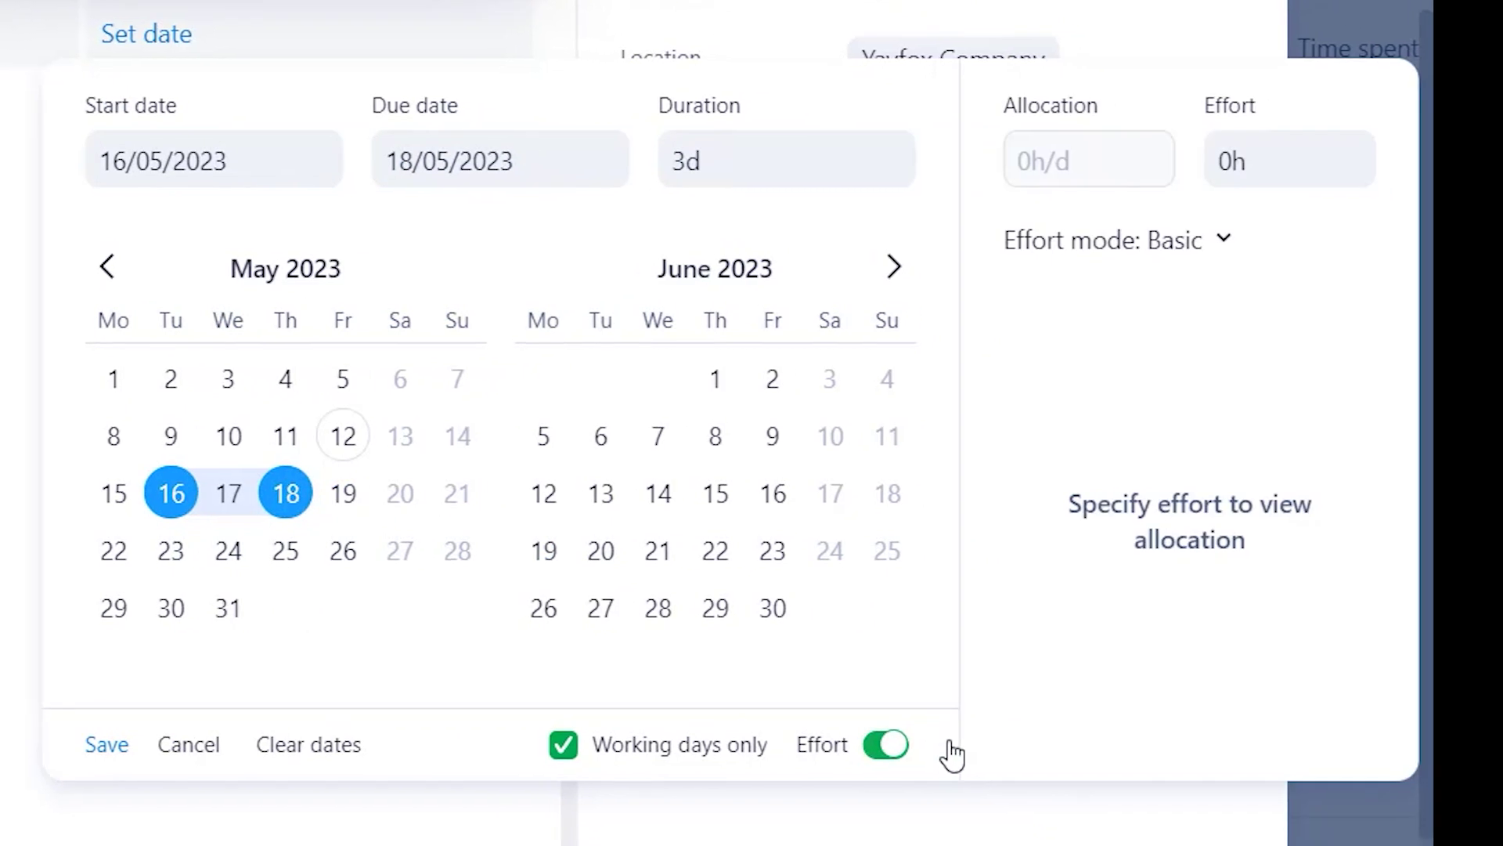
pyautogui.click(1265, 159)
pyautogui.write('1')
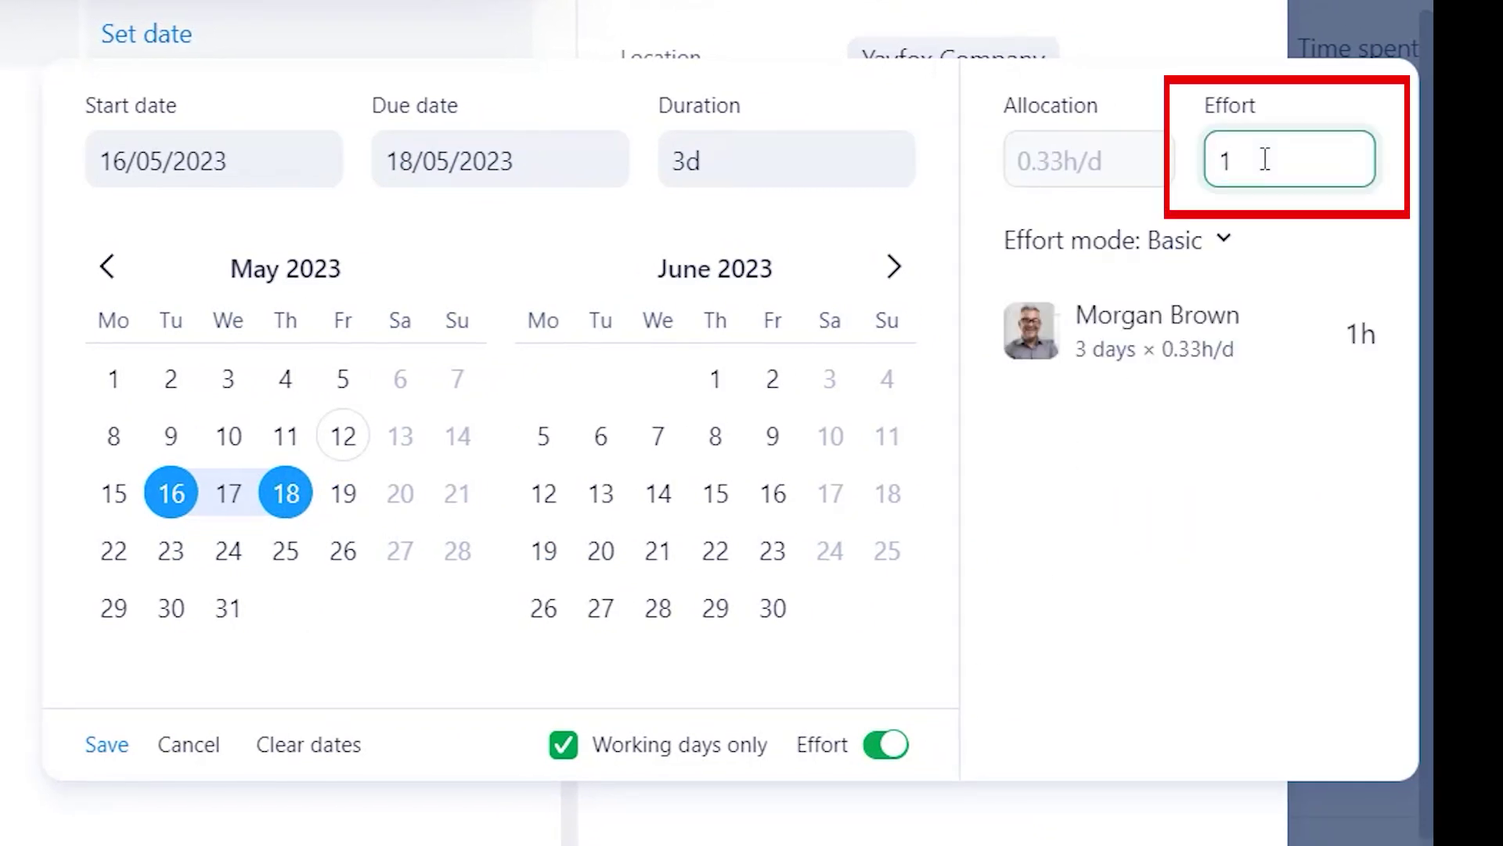
pyautogui.write('2h')
pyautogui.press('Return')
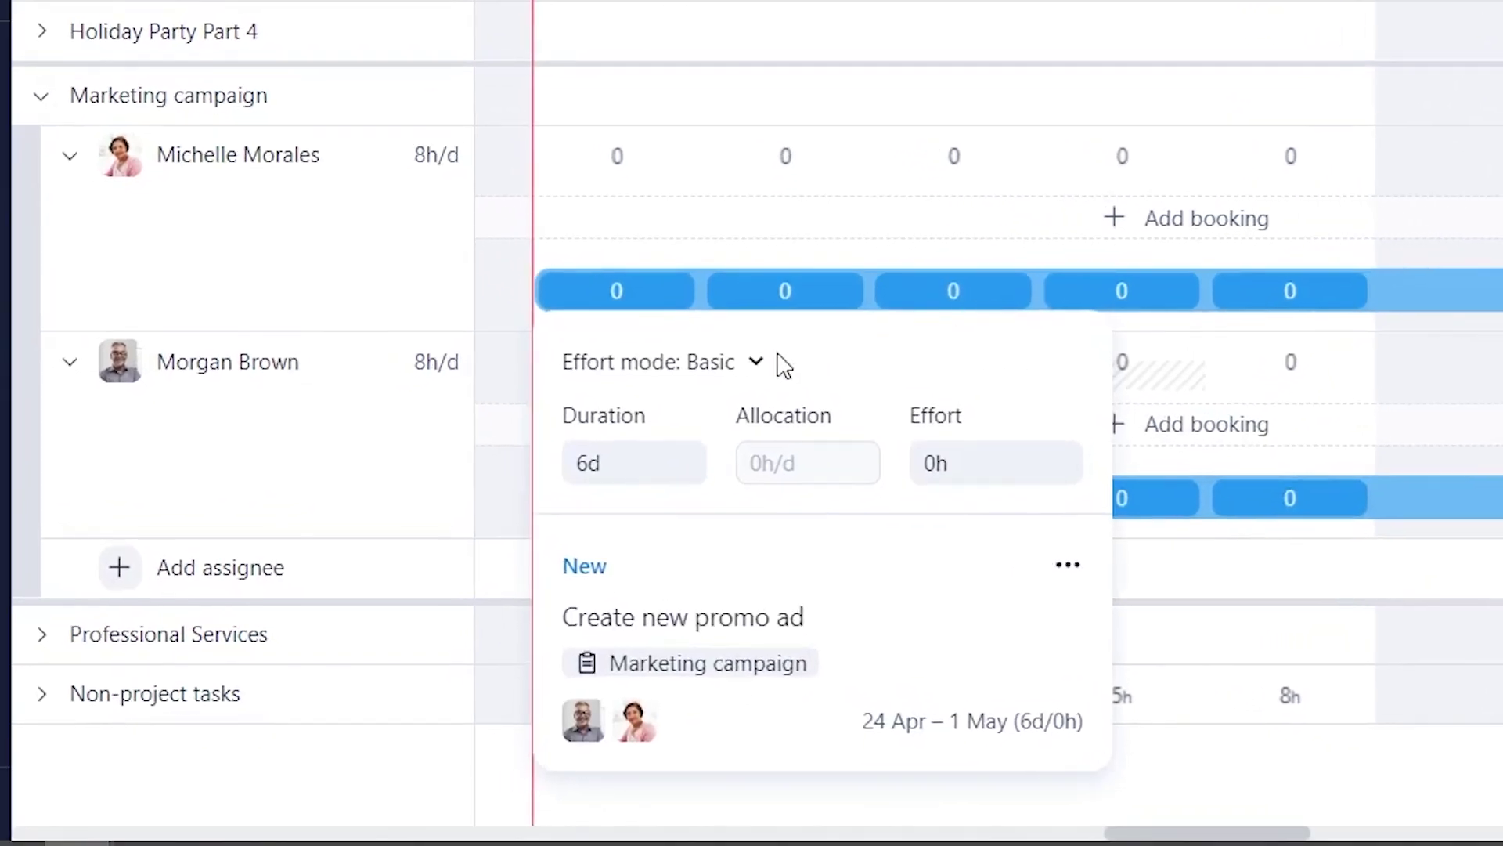
# Switch Create new promo ad to Daily effort at 4 hours per day
pyautogui.click(762, 363)
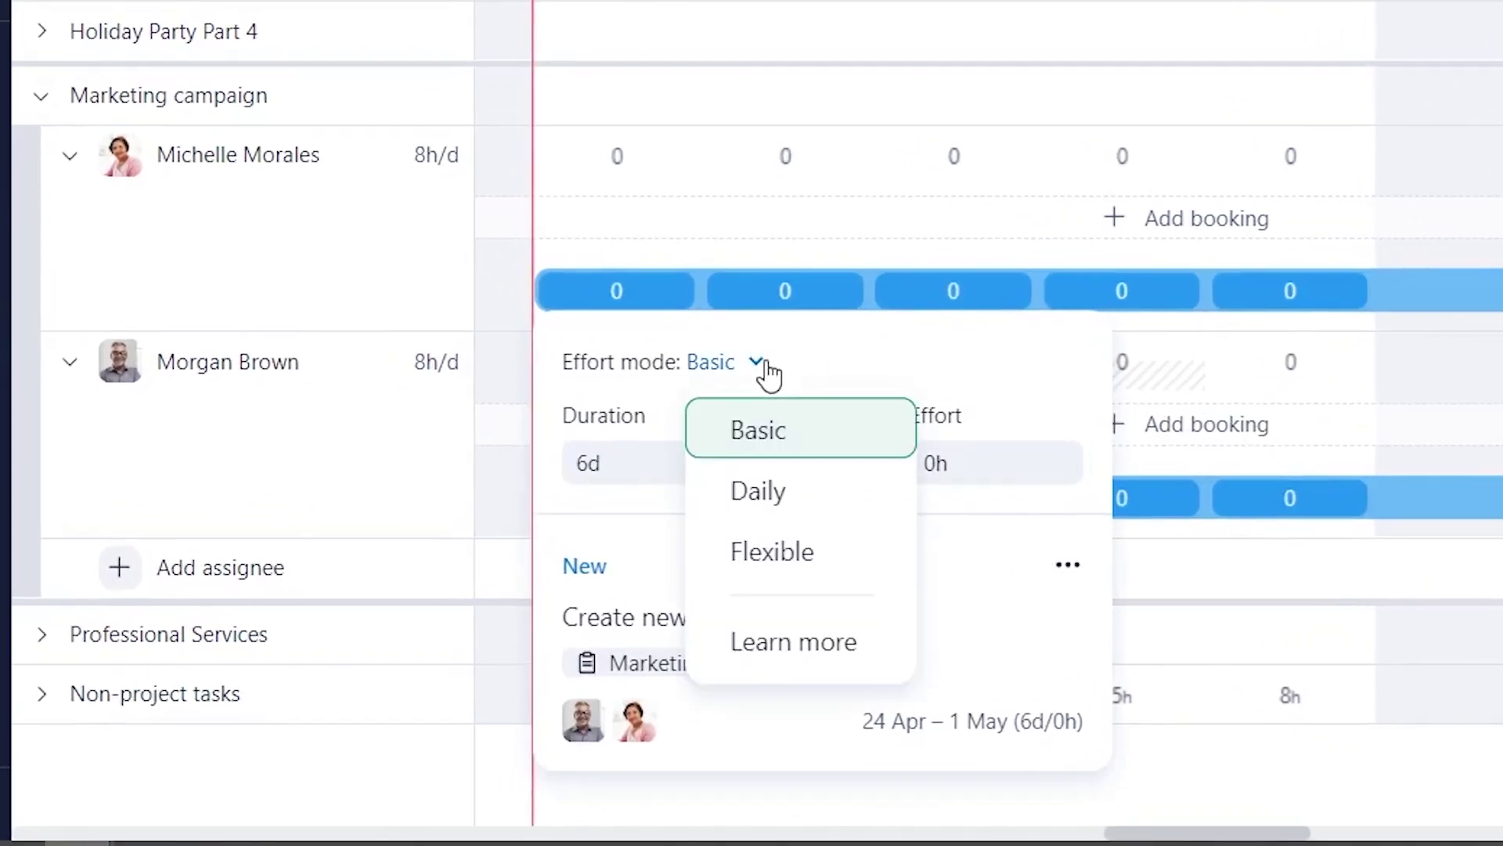
pyautogui.click(844, 509)
pyautogui.click(807, 474)
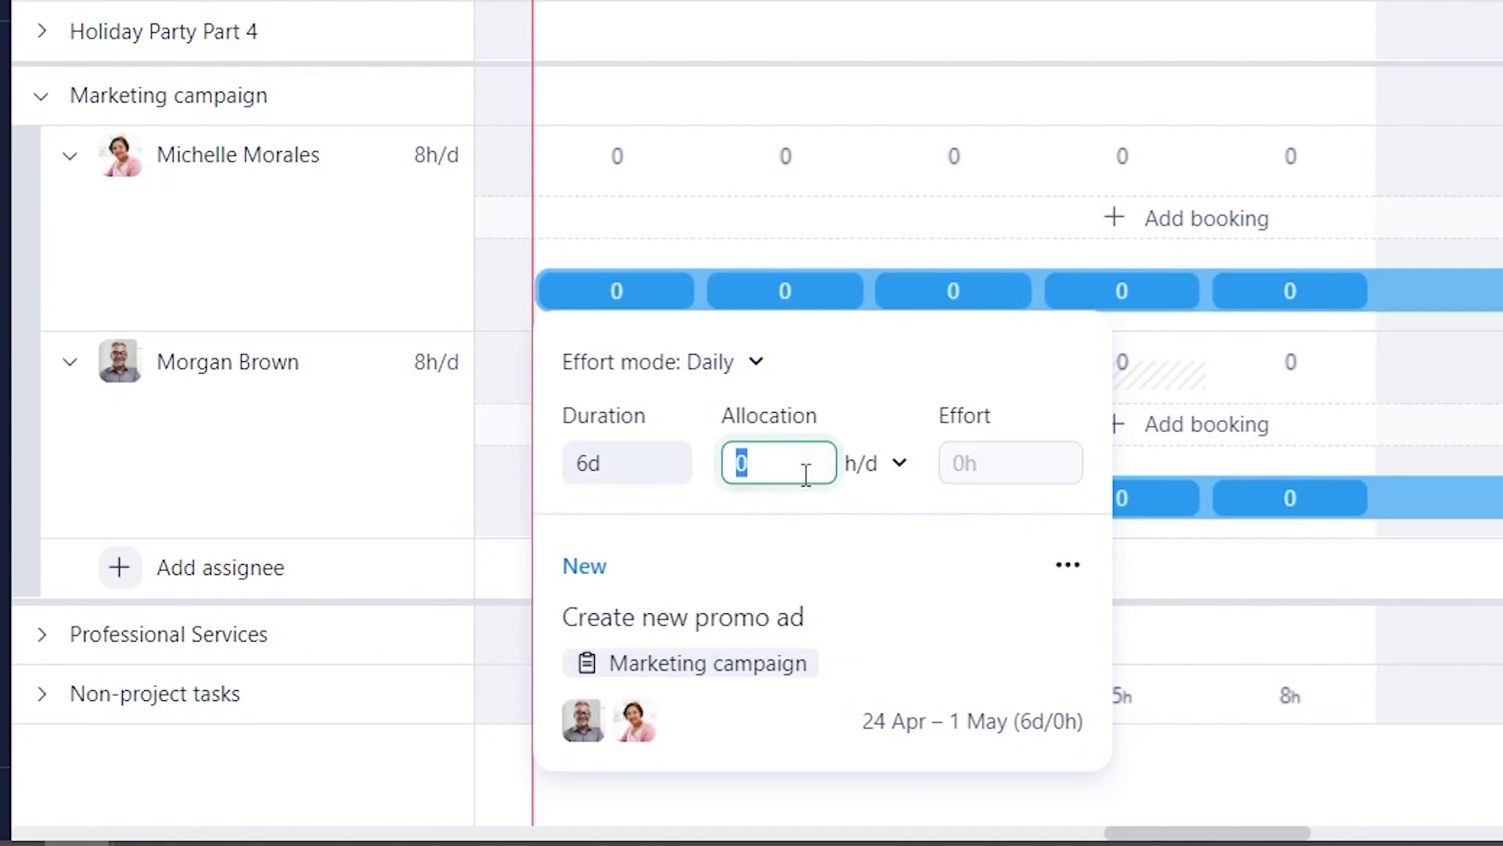
pyautogui.write('4')
pyautogui.click(846, 517)
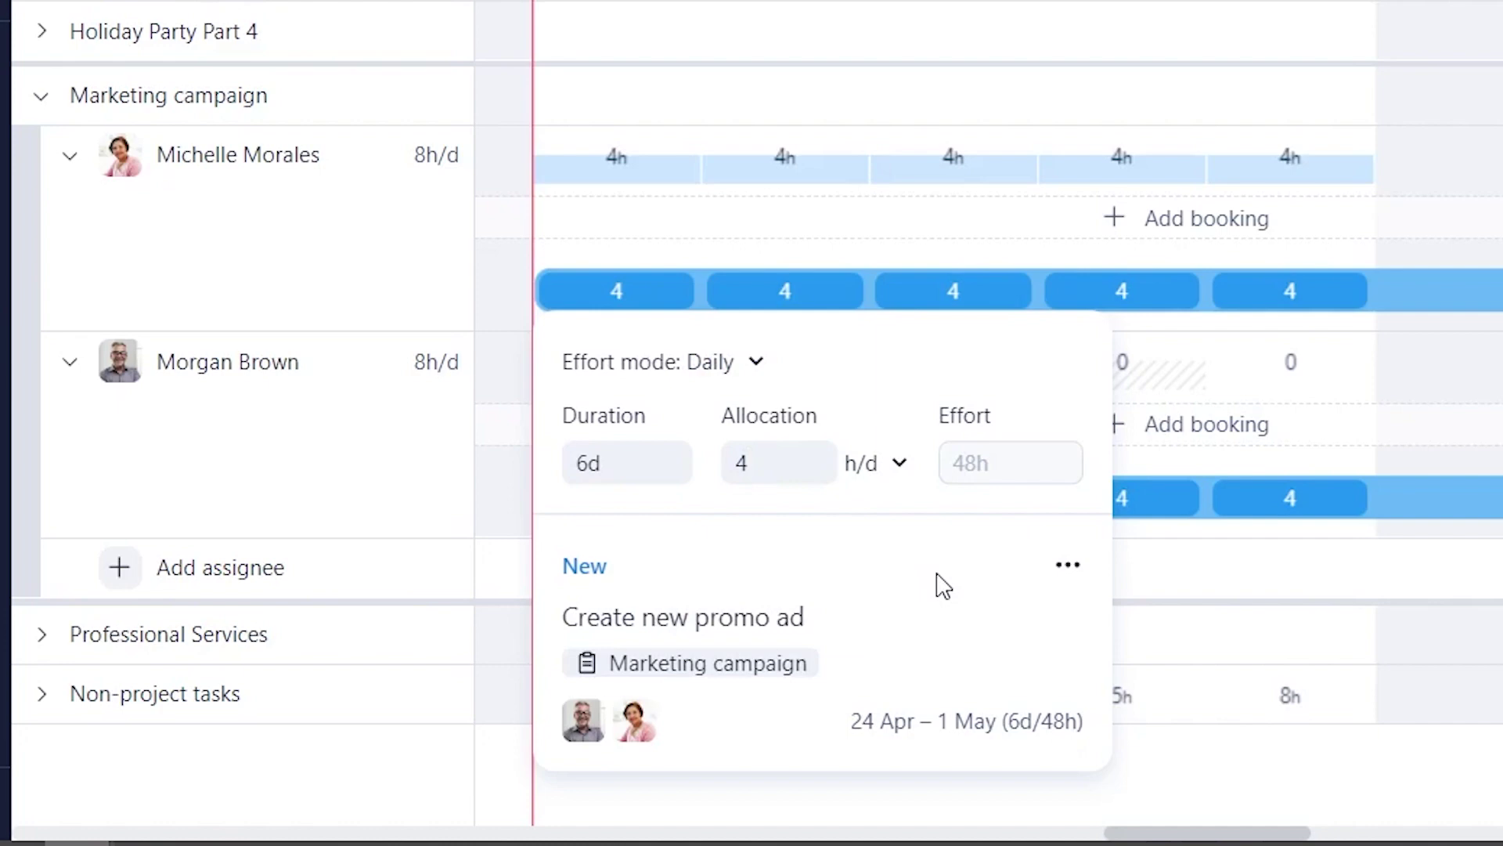
# Change the promo ad allocation to 6 h/d and the duration to 8 days
pyautogui.doubleClick(801, 450)
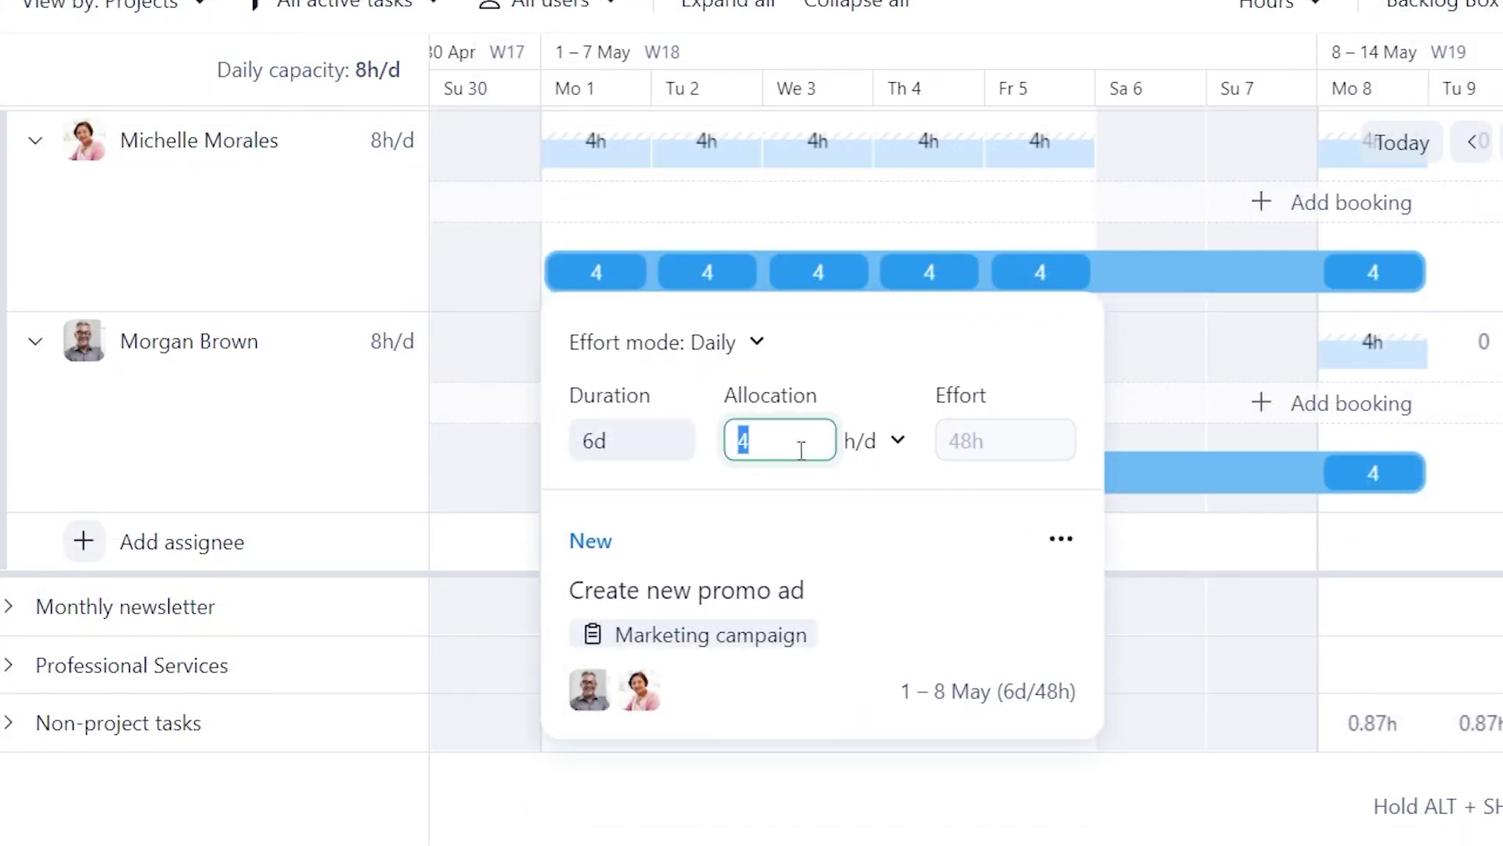
pyautogui.write('6')
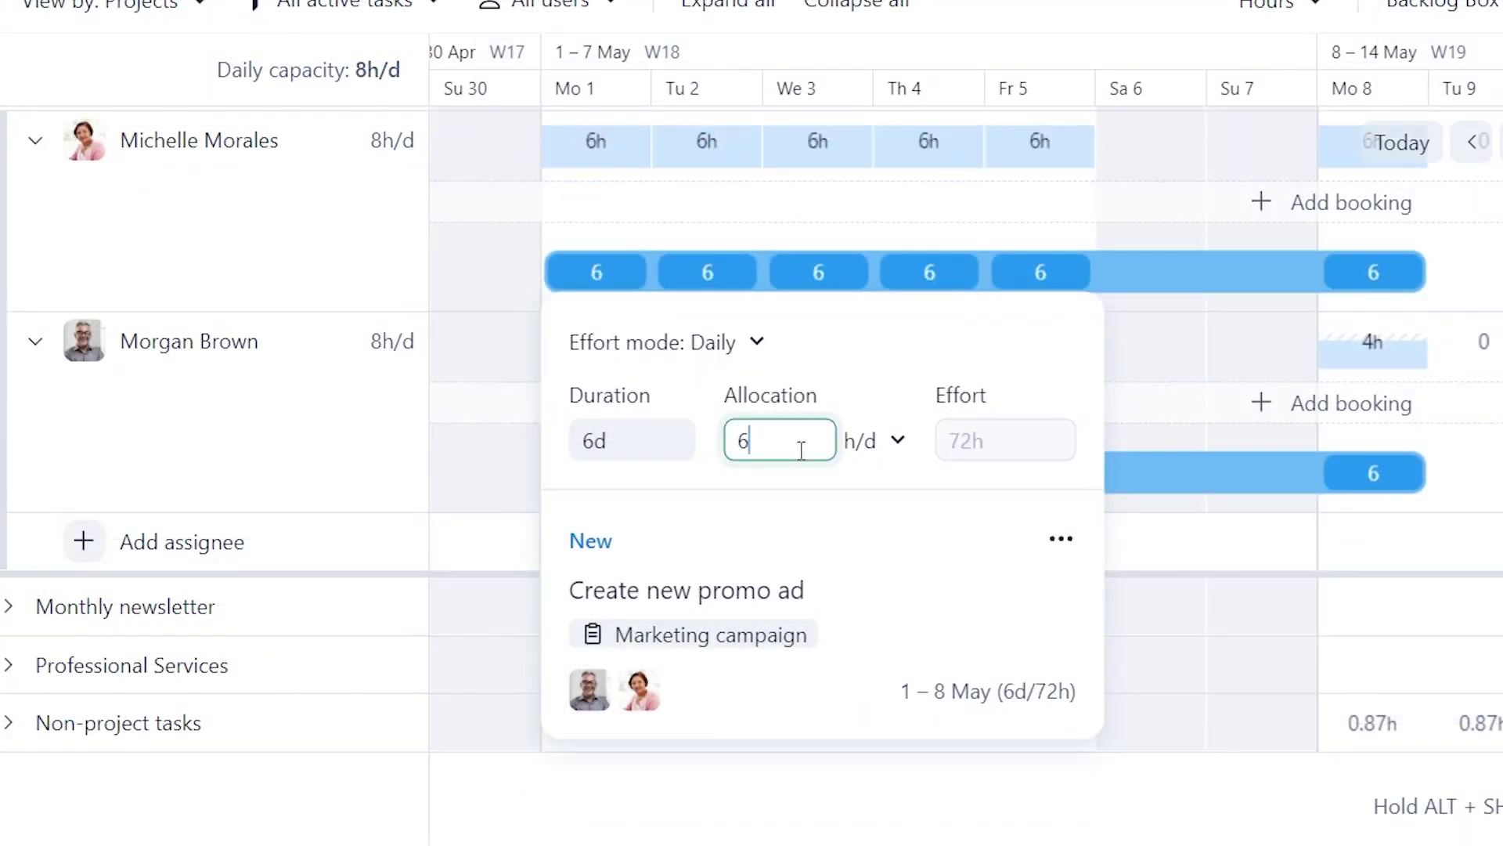
pyautogui.doubleClick(624, 444)
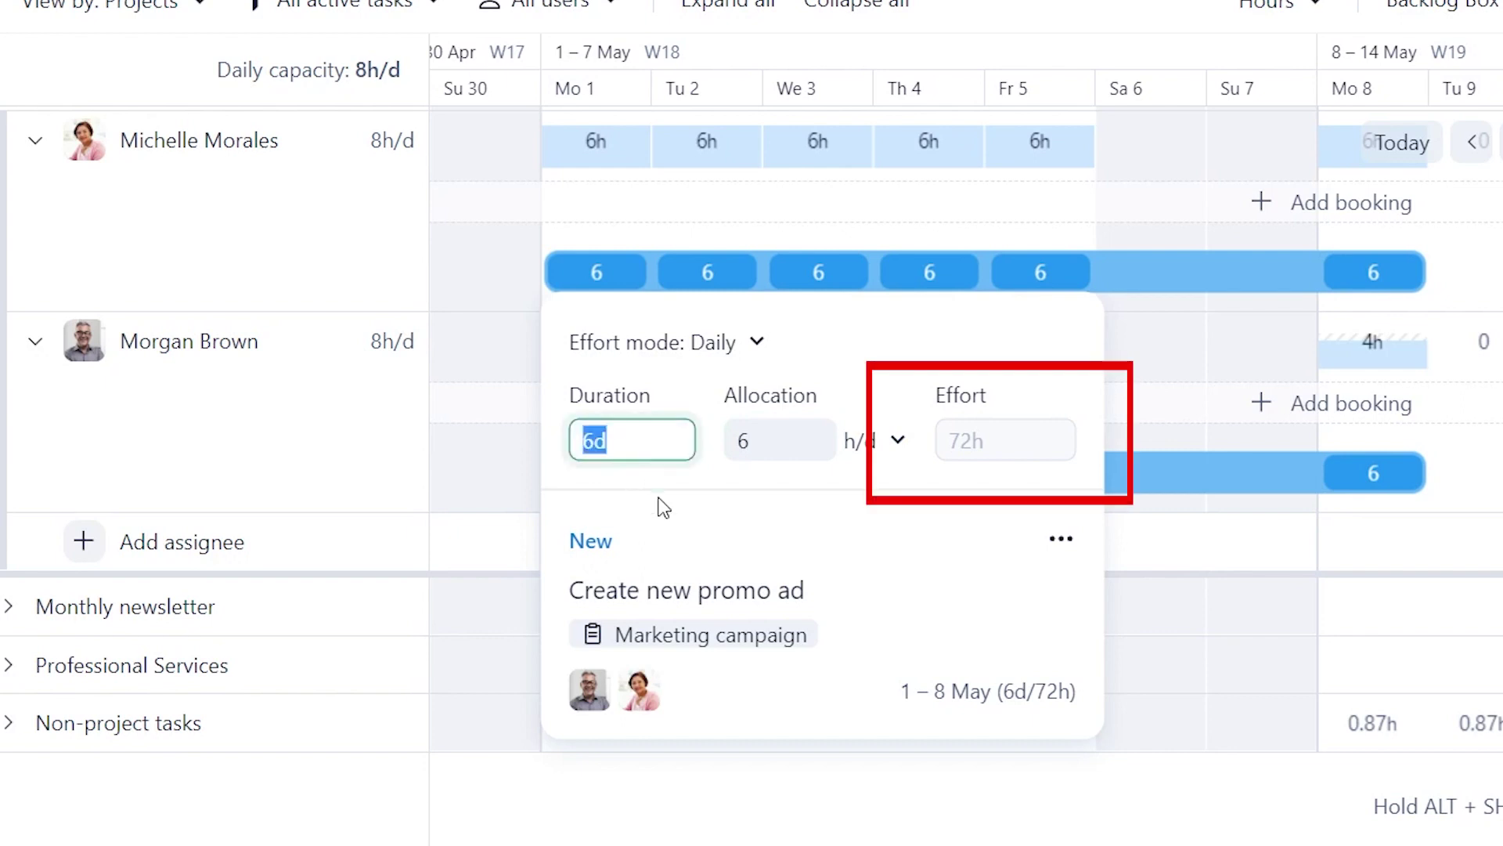
pyautogui.write('8')
pyautogui.press('Return')
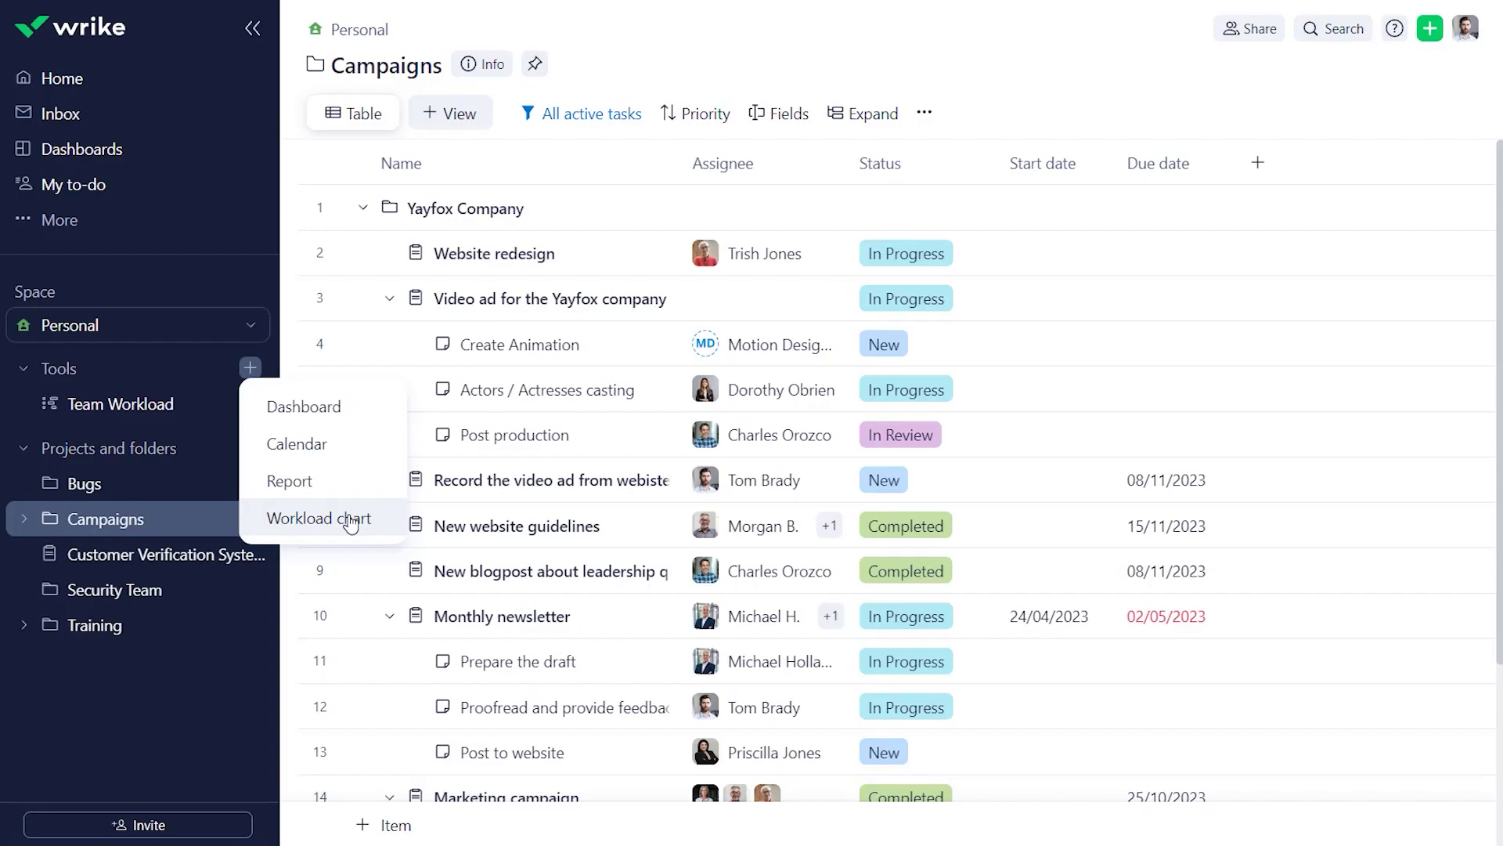
# Create a 'Newsletter Workload' chart with two users
pyautogui.click(317, 518)
pyautogui.write('N')
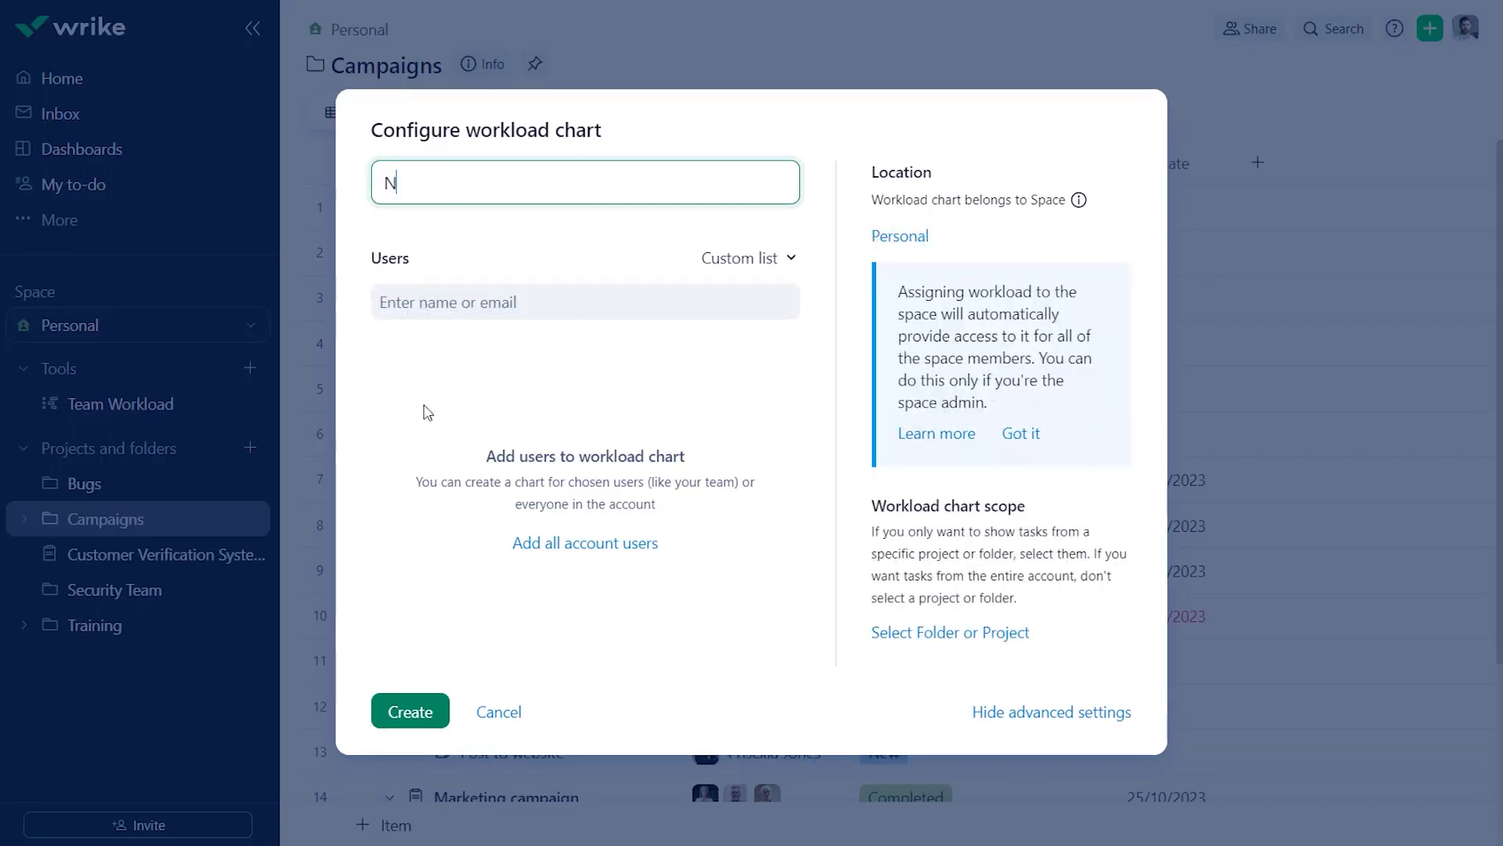
pyautogui.write('ewsletter Work')
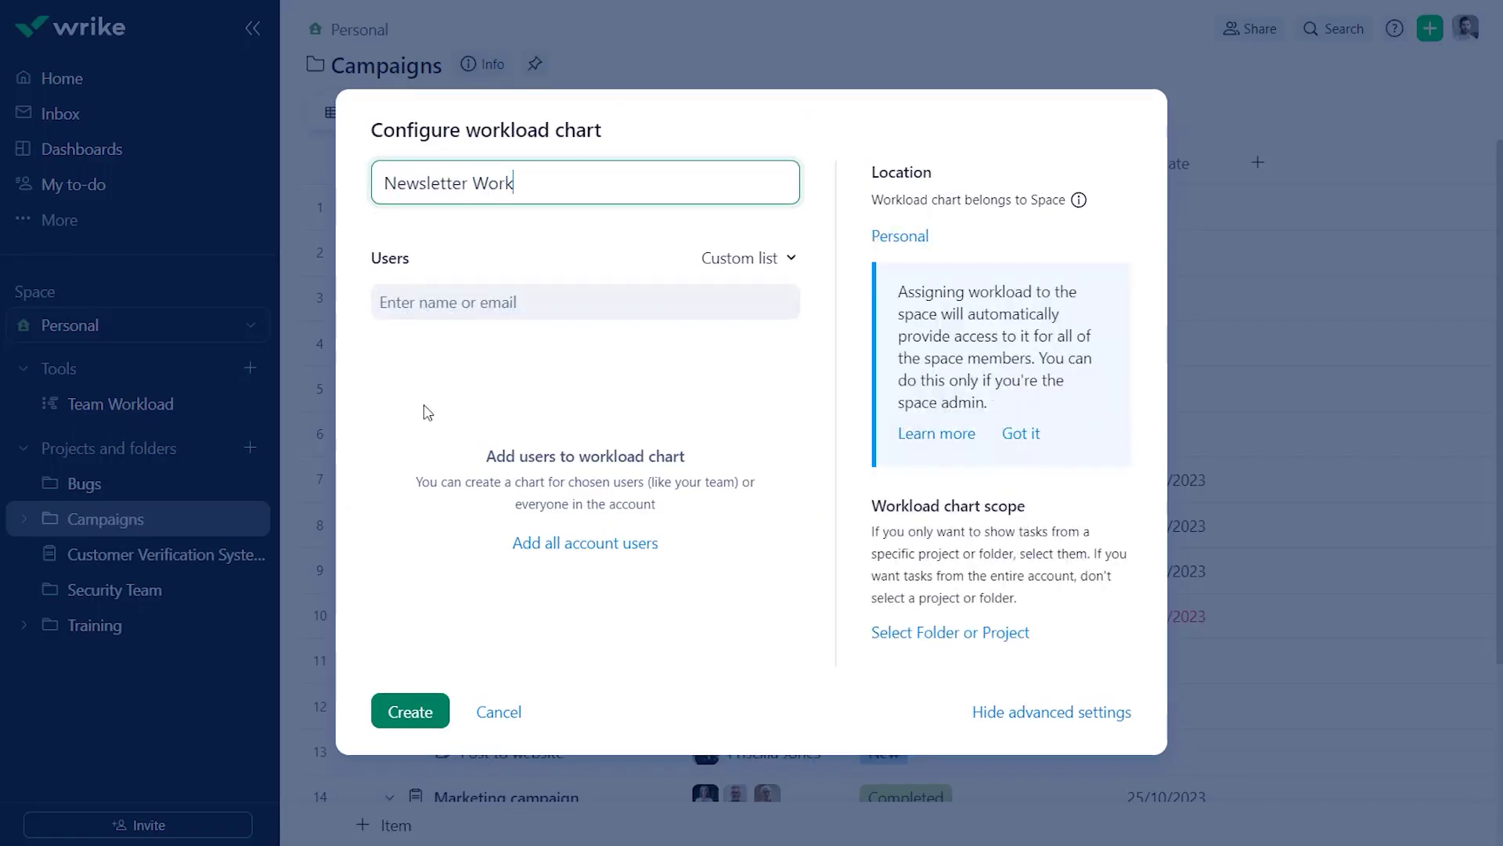
pyautogui.write('load')
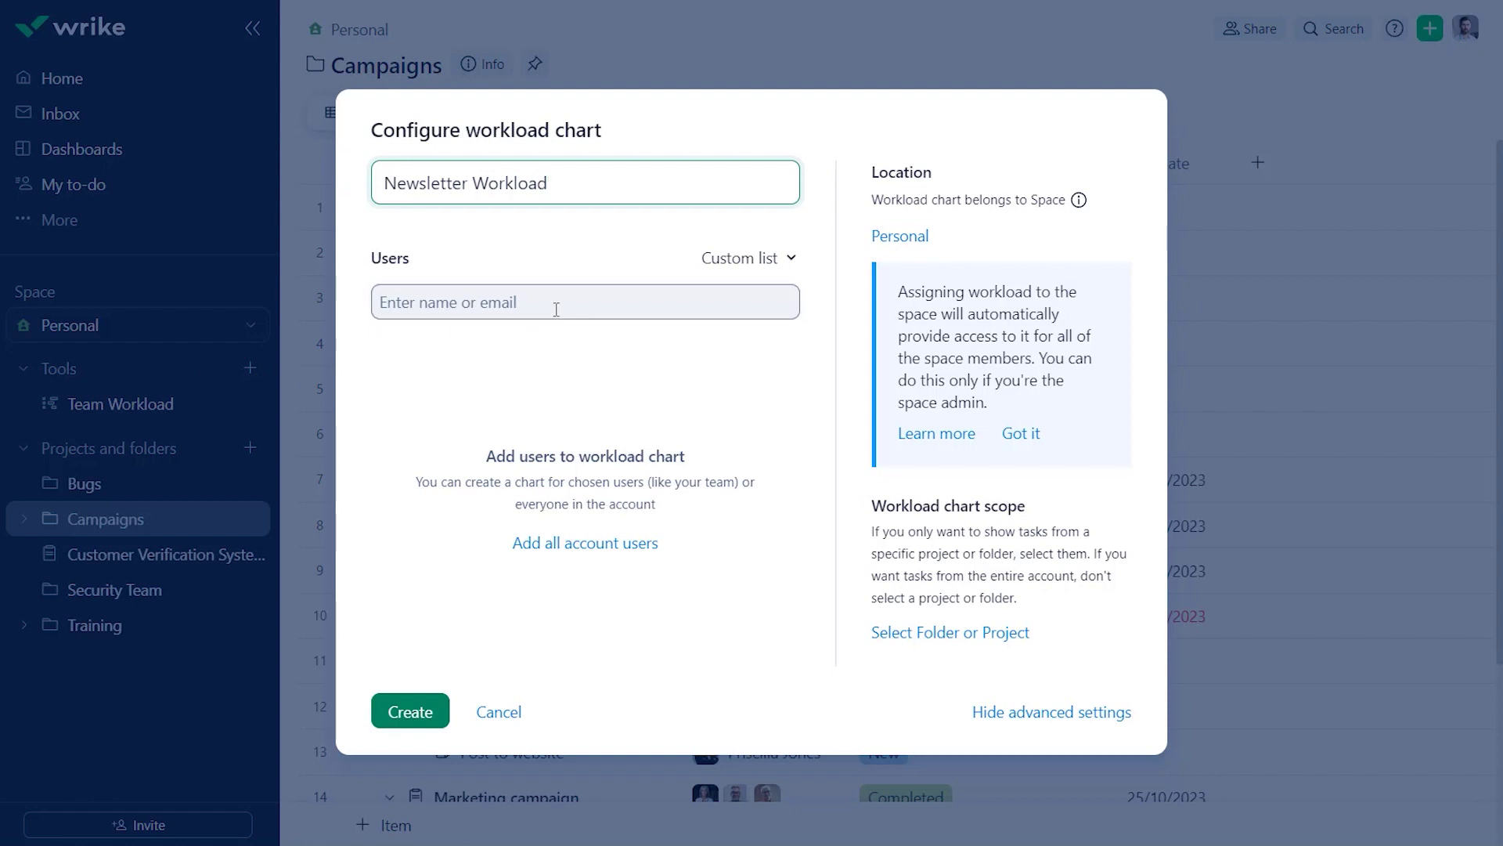
pyautogui.click(554, 305)
pyautogui.click(586, 350)
pyautogui.click(605, 304)
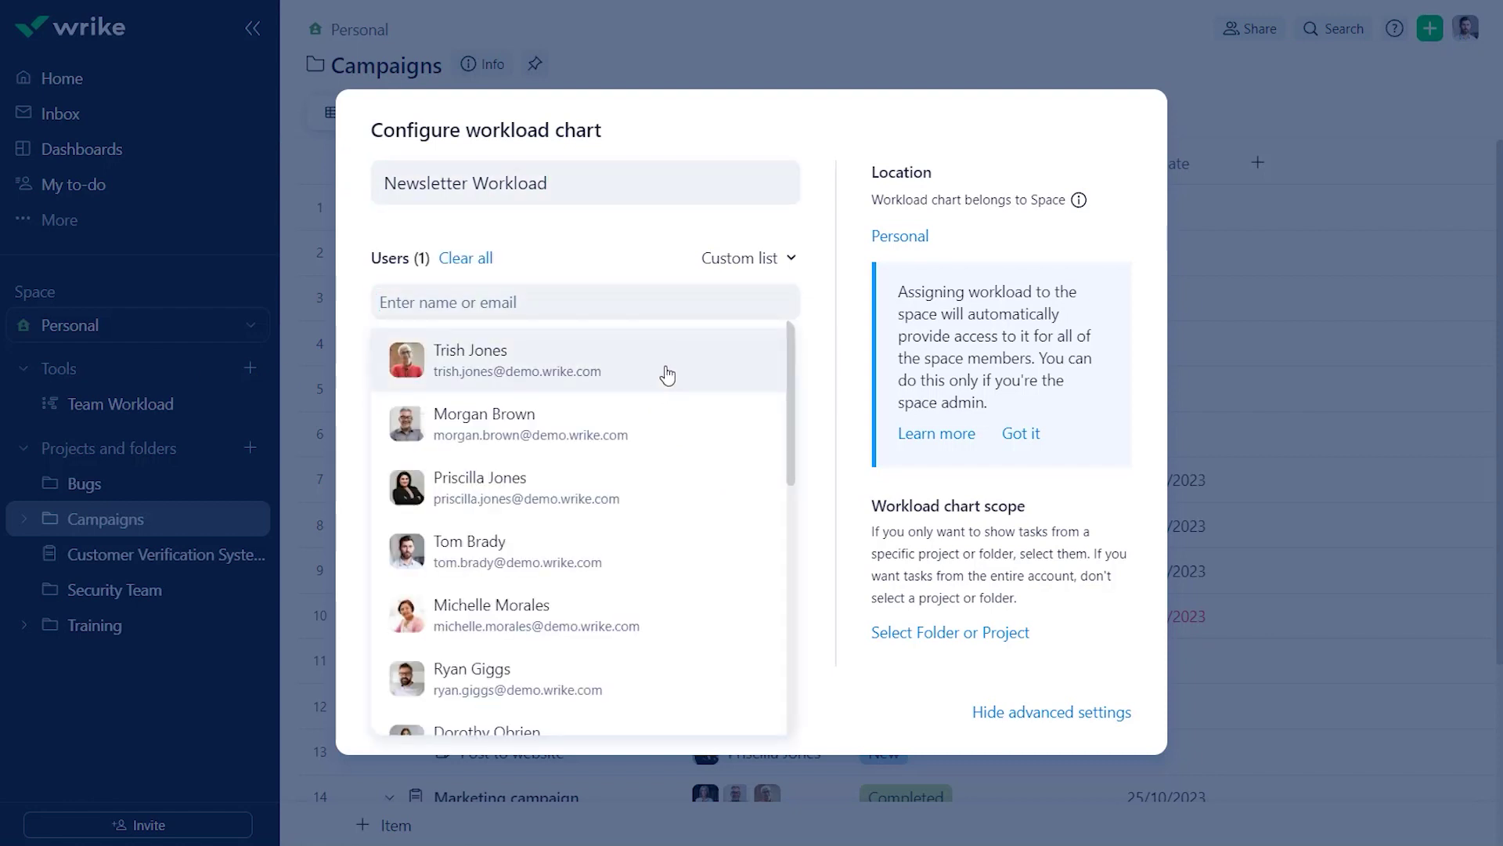
pyautogui.click(660, 368)
pyautogui.click(411, 712)
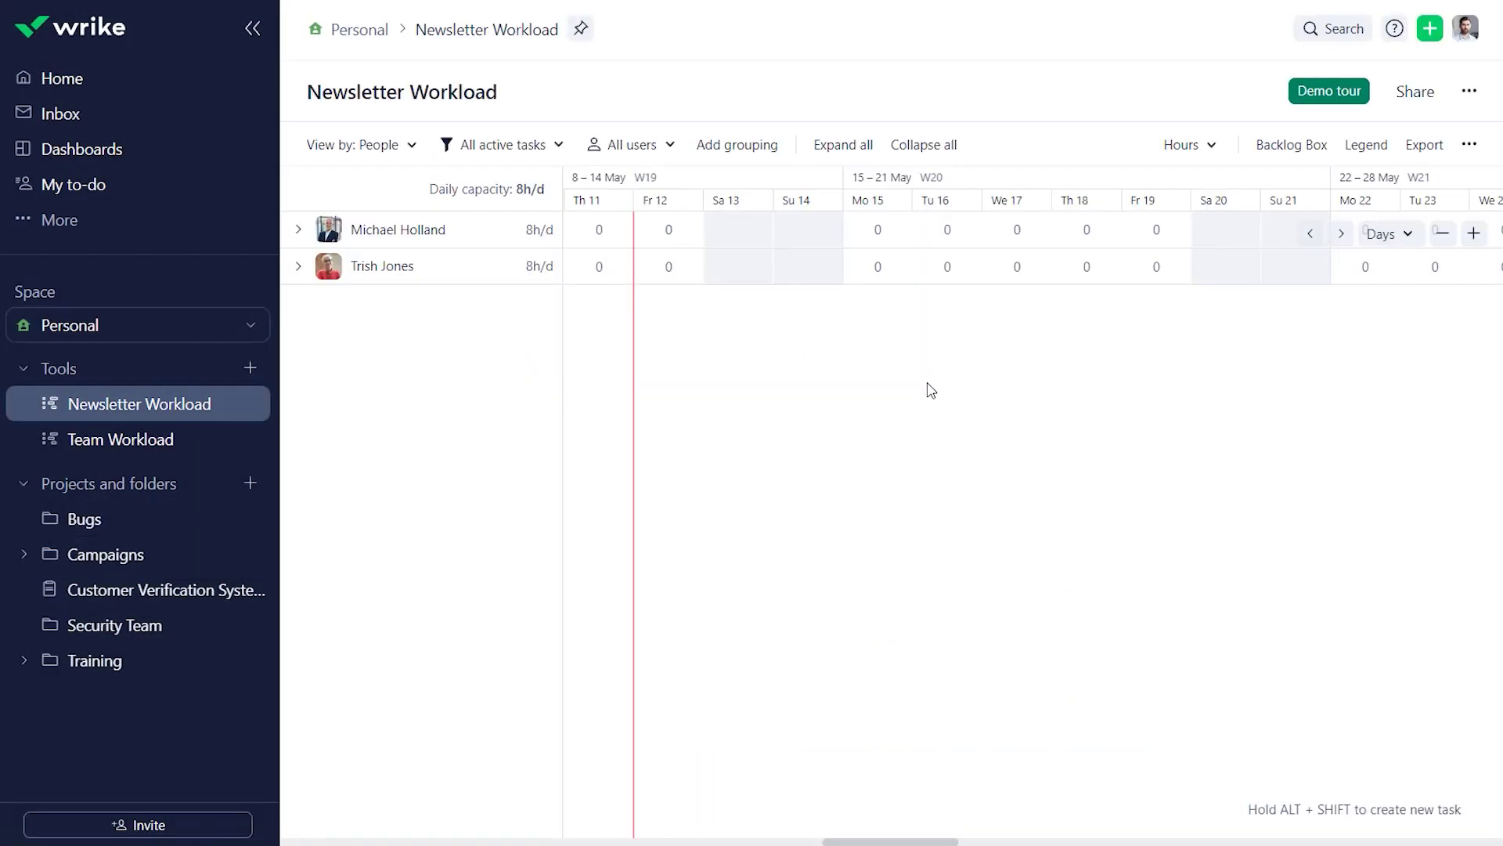
pyautogui.click(1430, 29)
pyautogui.click(1352, 126)
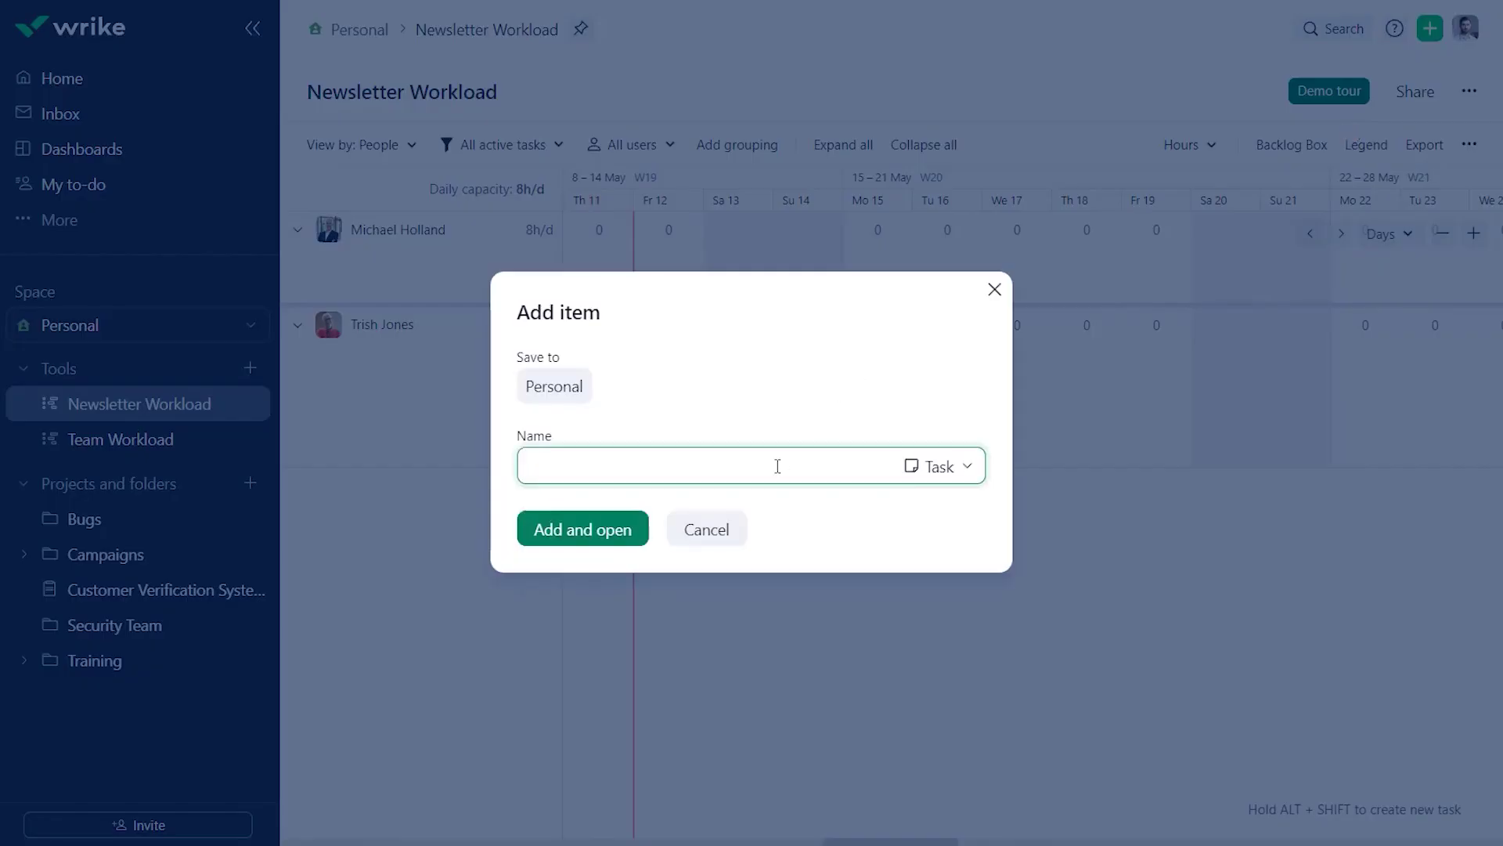
pyautogui.write('Curate Newsletter Content')
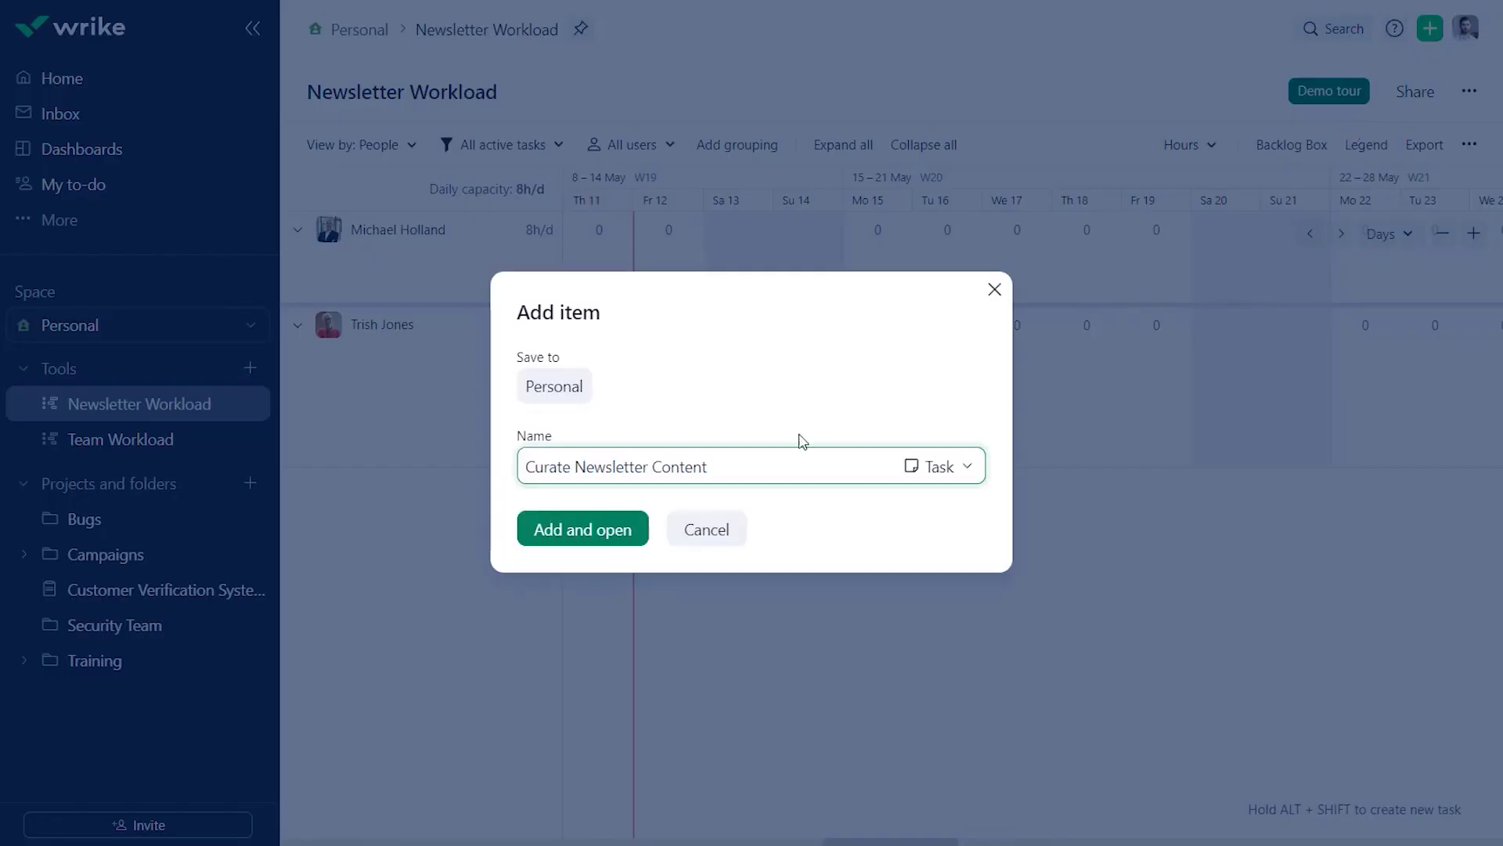
pyautogui.click(604, 539)
pyautogui.click(532, 154)
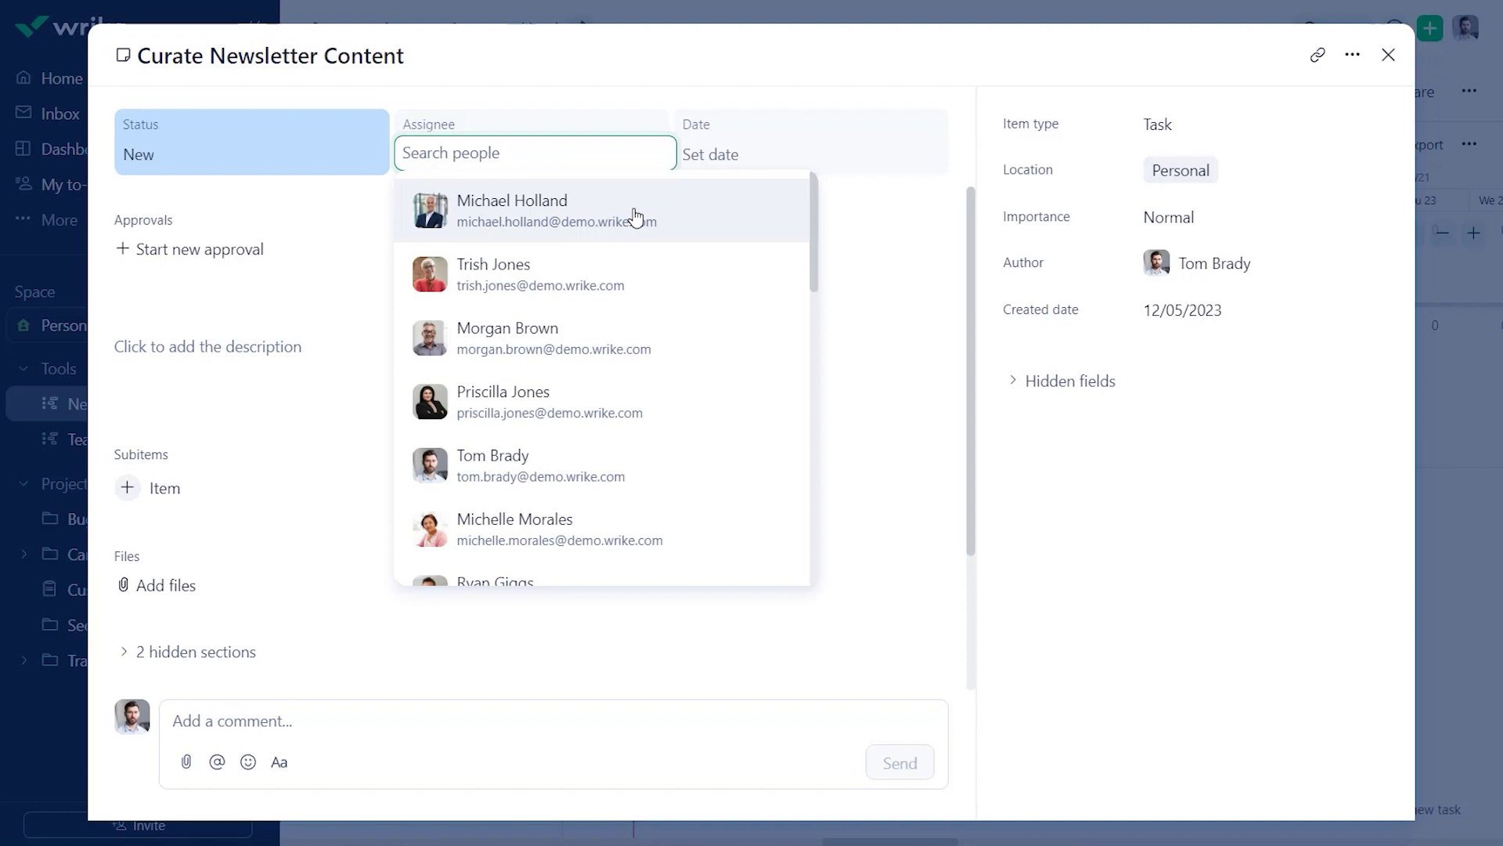
pyautogui.click(637, 213)
pyautogui.click(592, 258)
# Schedule Curate Newsletter Content 15–19 May with 40h effort and save
pyautogui.click(779, 160)
pyautogui.click(727, 438)
pyautogui.click(833, 438)
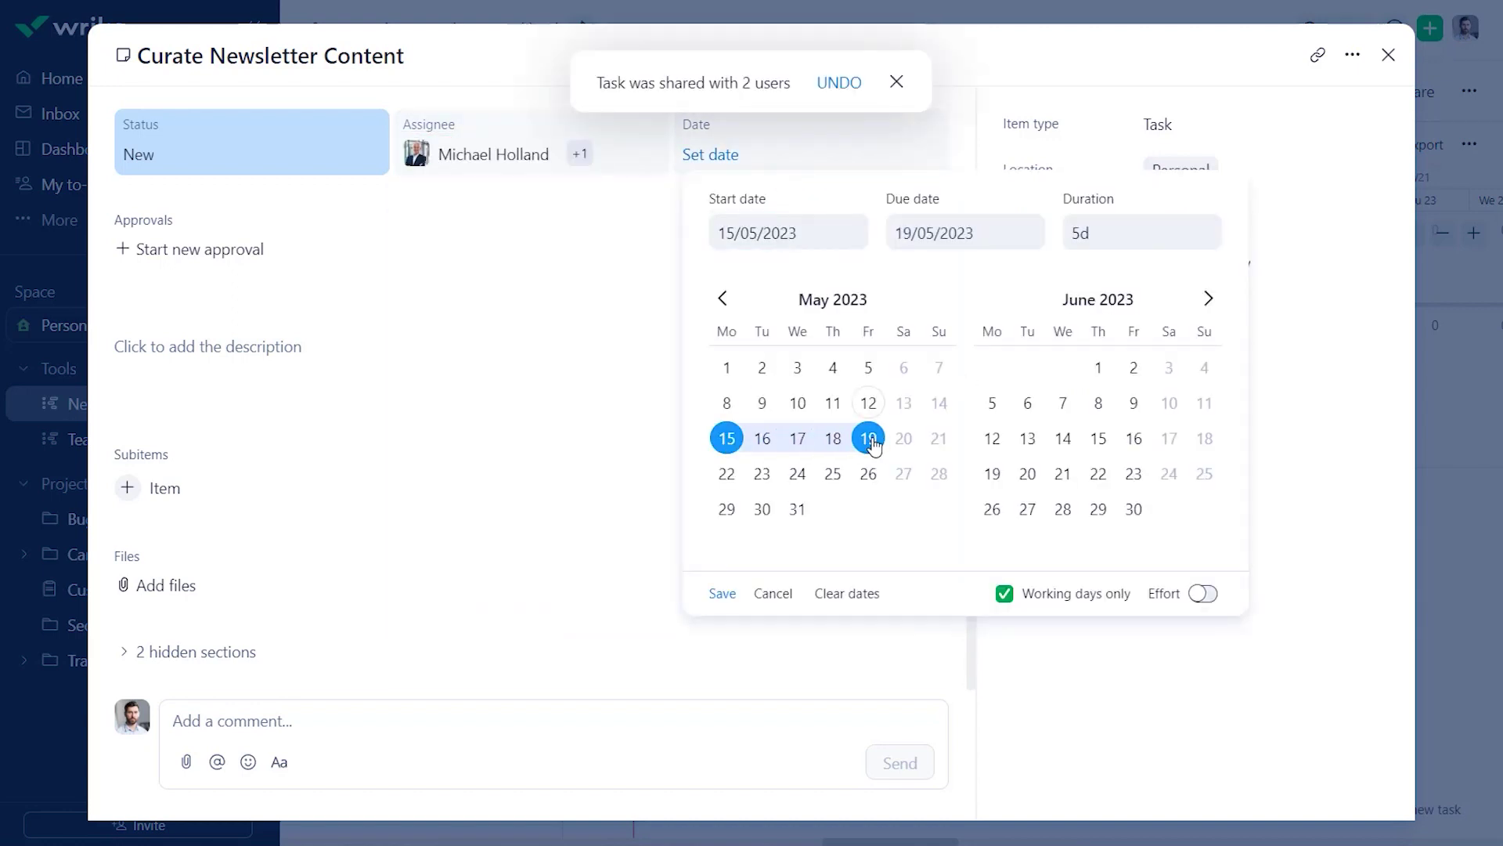
pyautogui.click(1206, 593)
pyautogui.click(1418, 230)
pyautogui.write('40h')
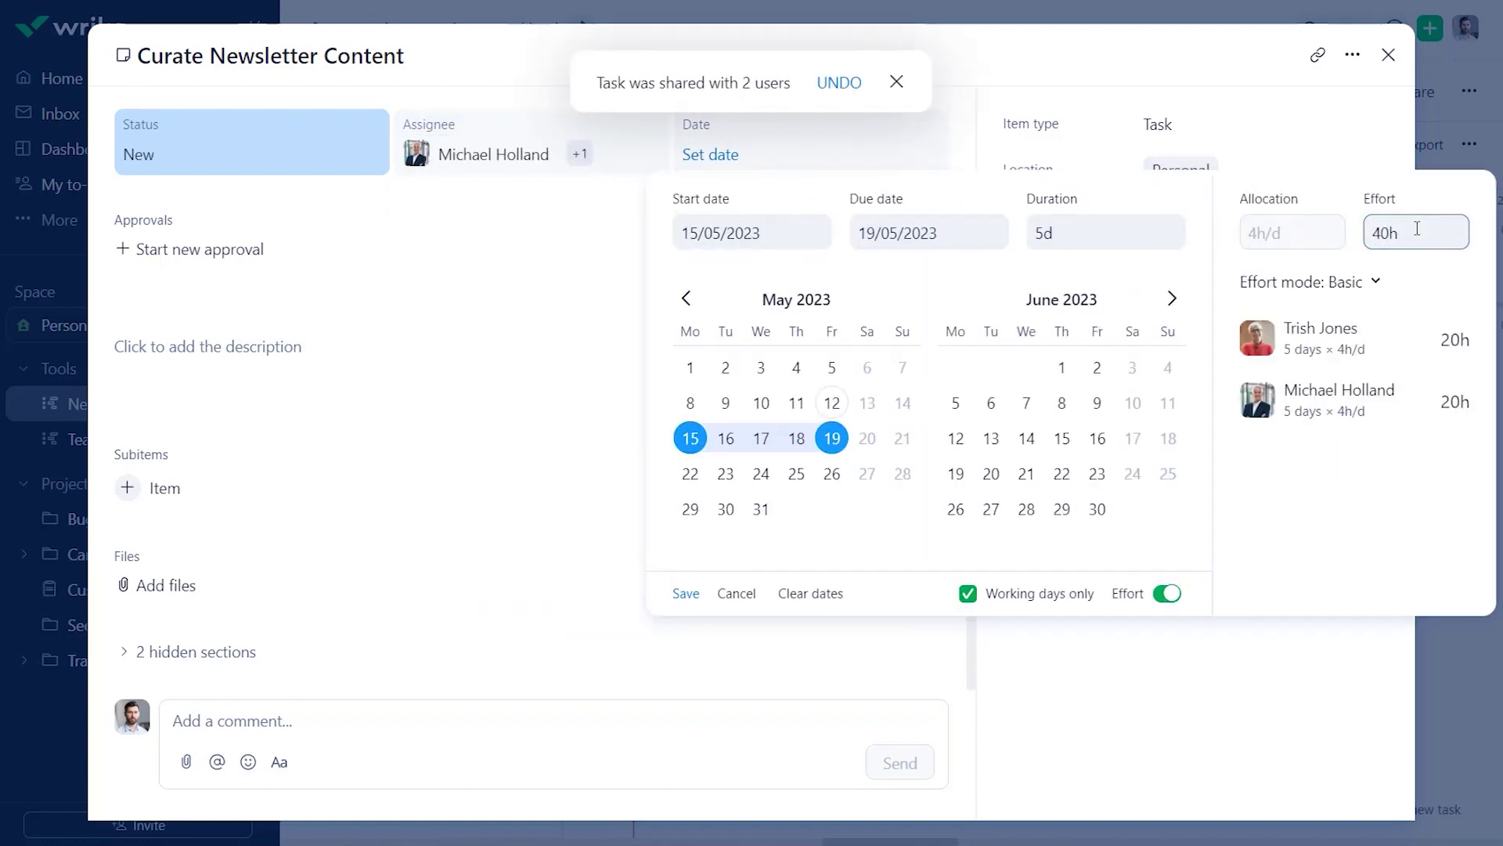
pyautogui.click(686, 593)
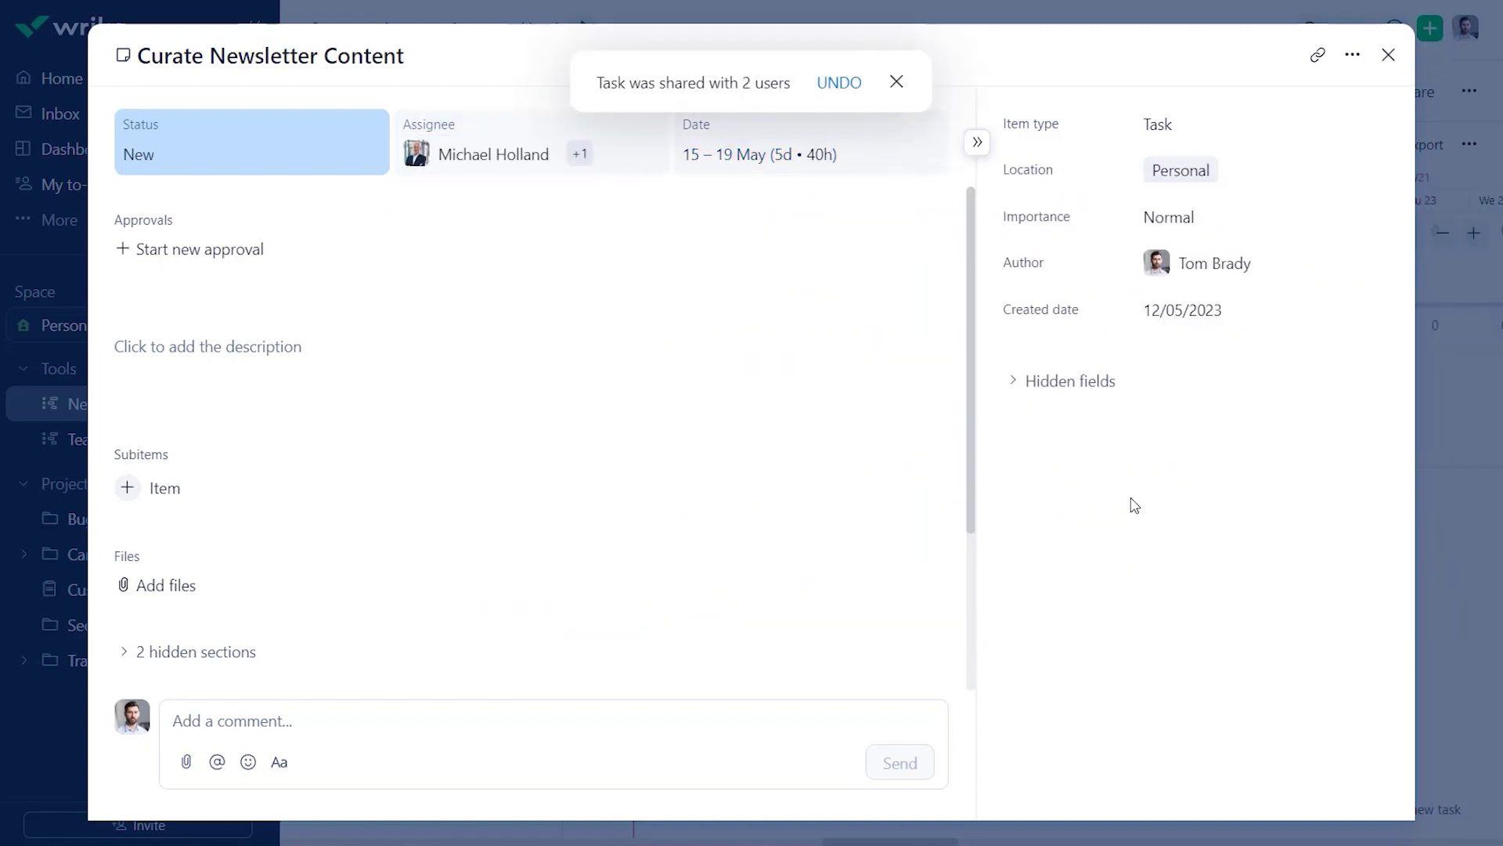
# Switch Curate Newsletter Content's effort mode to Flexible from the workload chart
pyautogui.click(1417, 58)
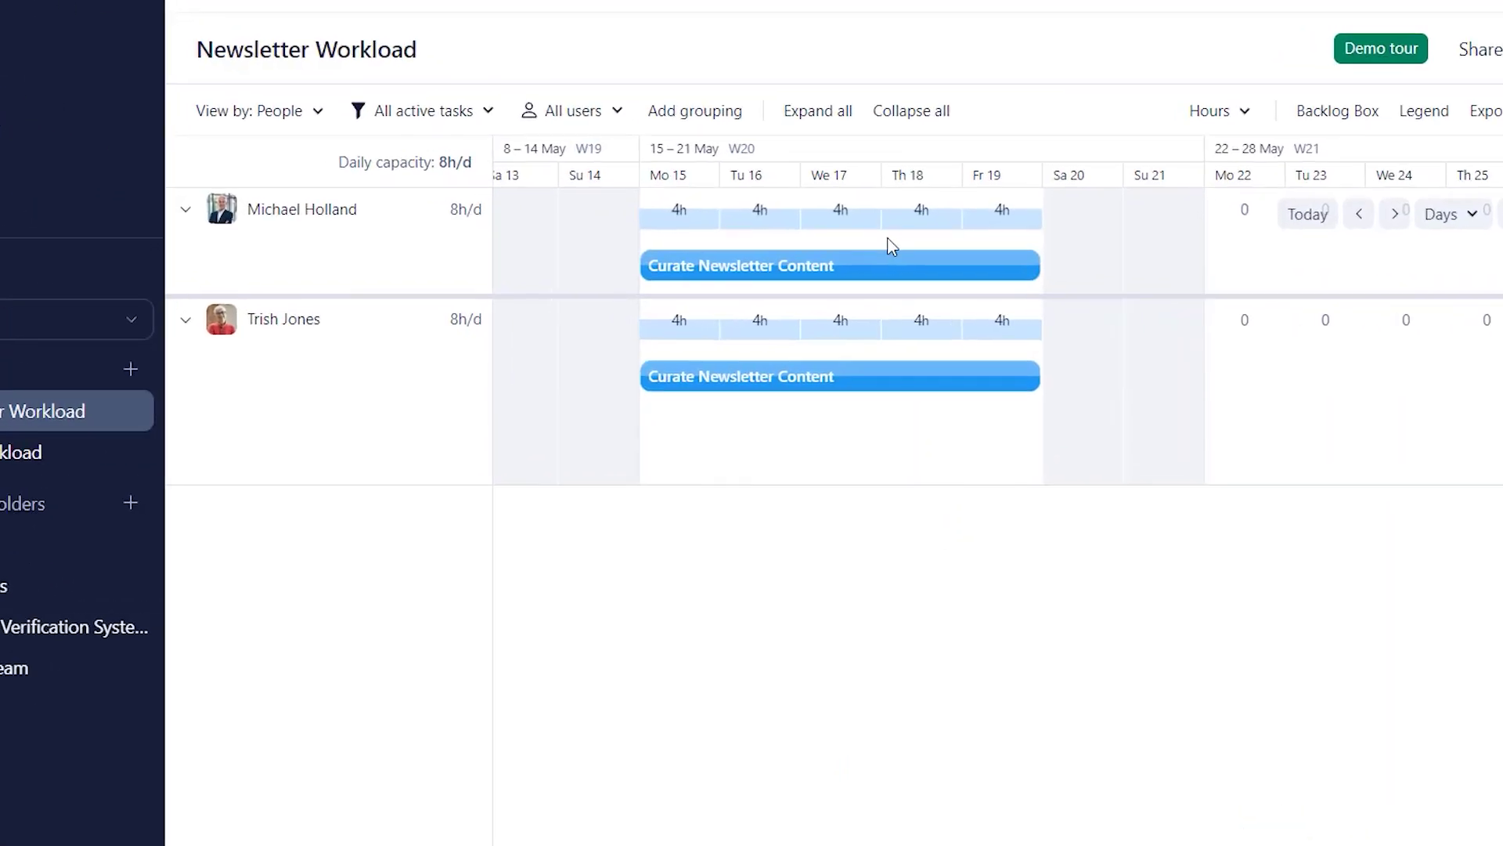
pyautogui.click(811, 202)
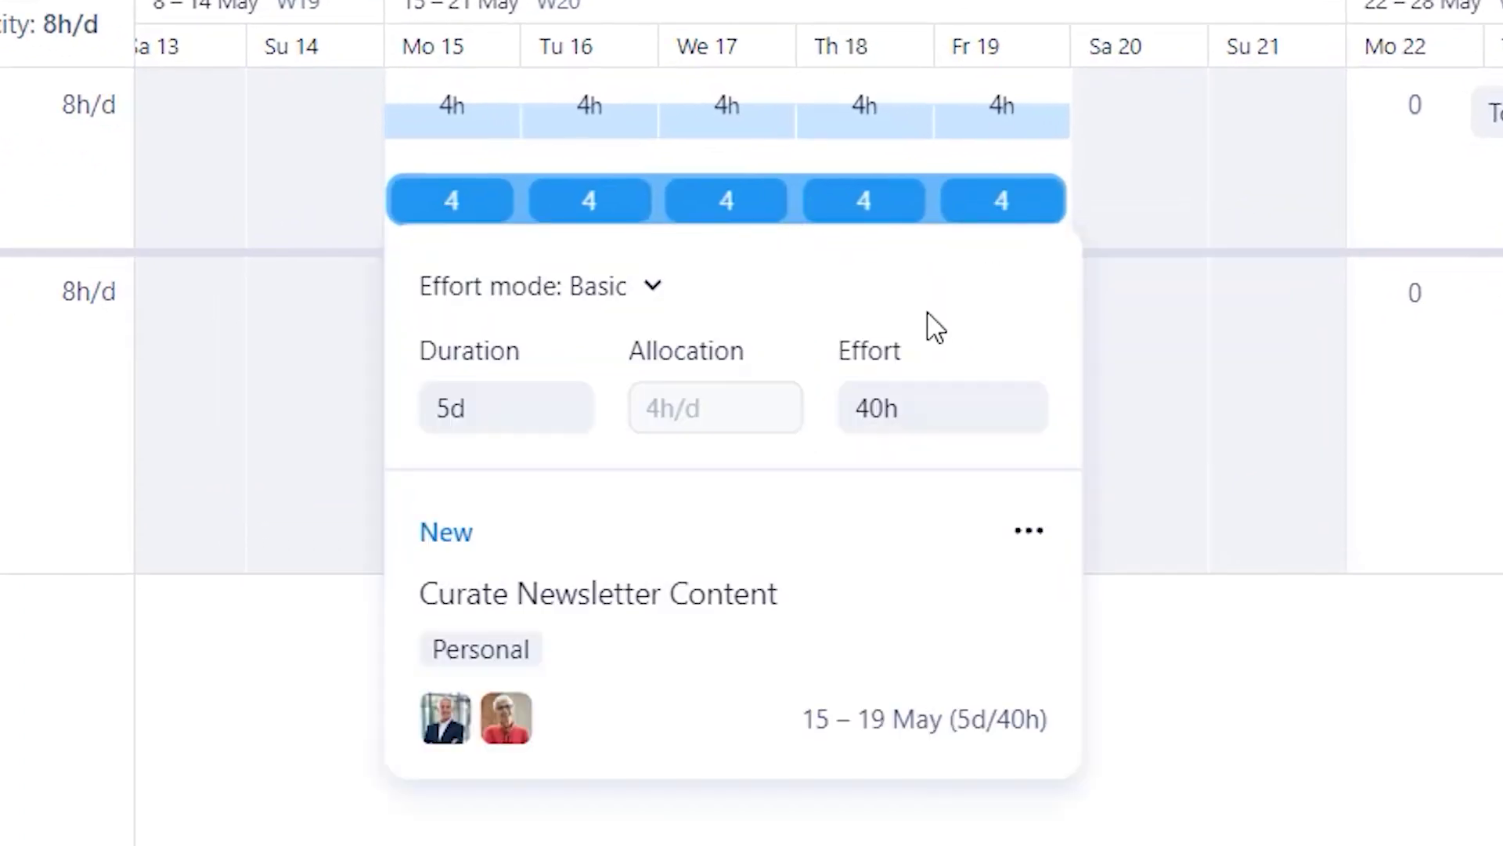
pyautogui.click(646, 289)
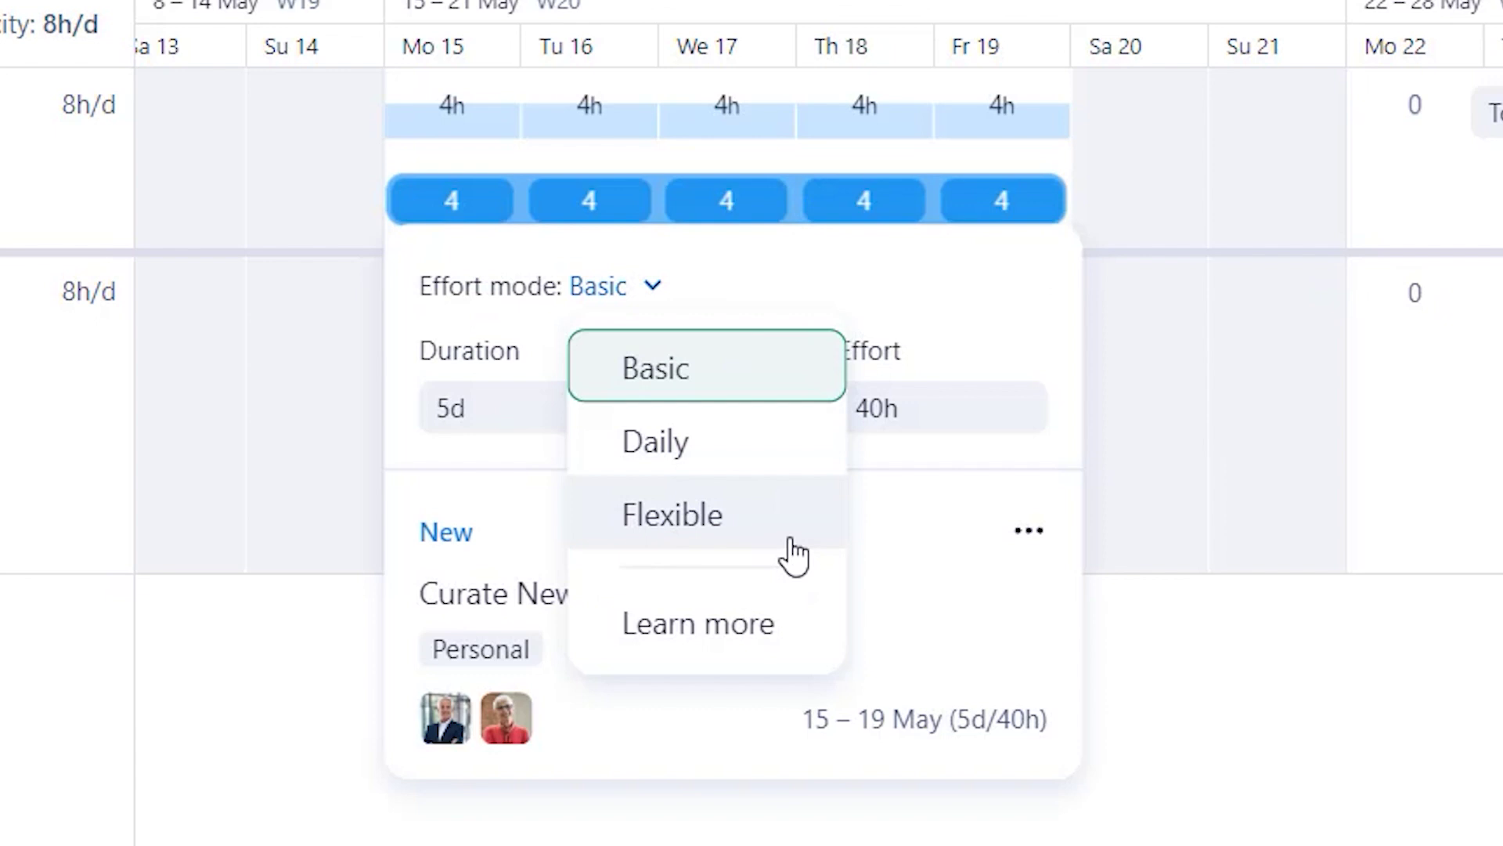
pyautogui.click(785, 552)
pyautogui.write('5')
pyautogui.click(597, 202)
pyautogui.write('3')
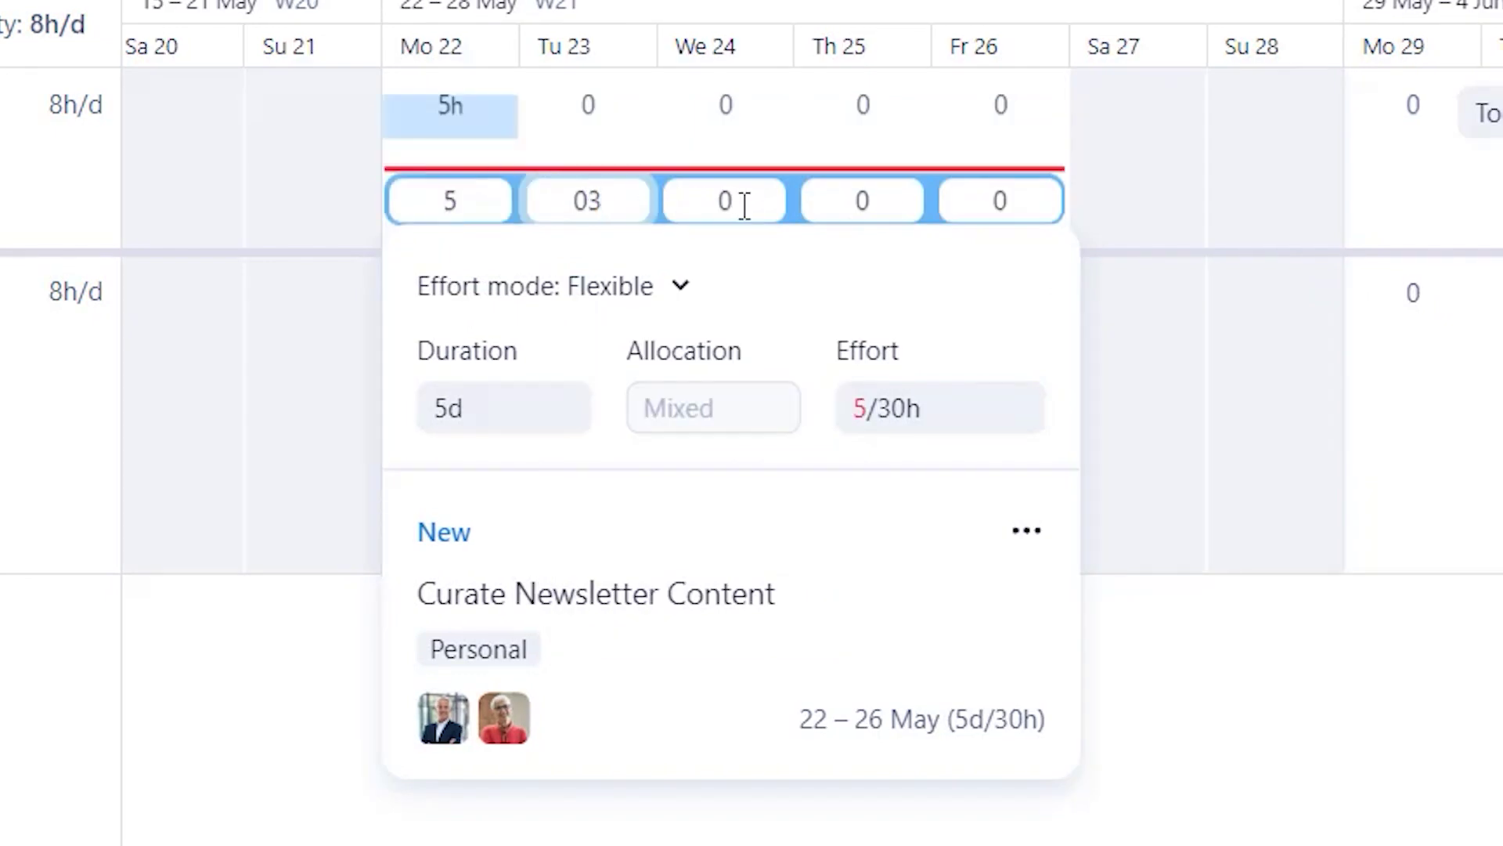
pyautogui.click(739, 202)
pyautogui.write('2')
pyautogui.click(888, 202)
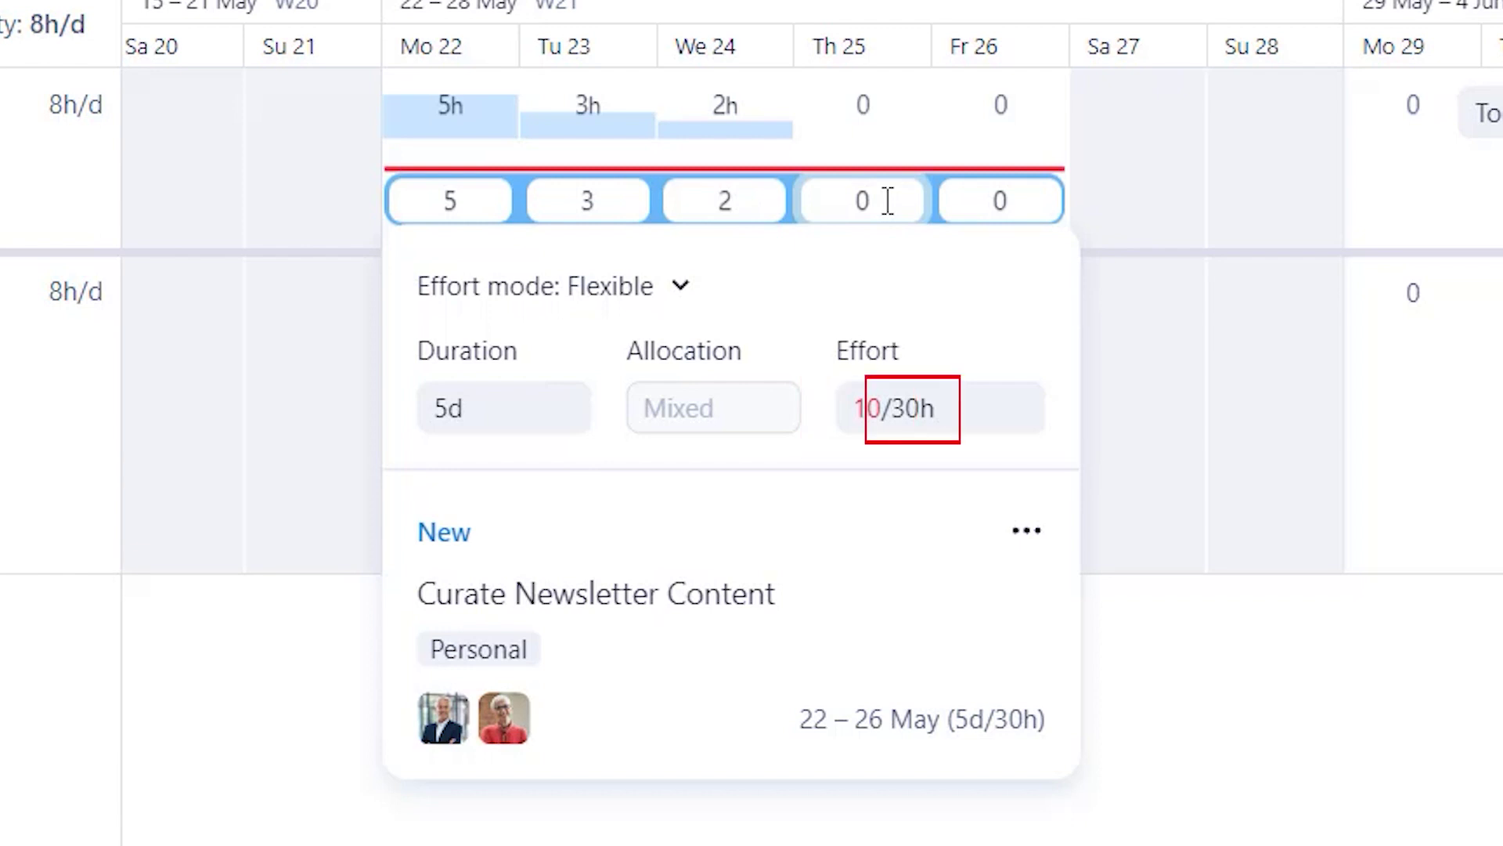
pyautogui.write('6')
pyautogui.click(1013, 205)
pyautogui.write('4')
pyautogui.click(472, 392)
pyautogui.write('3')
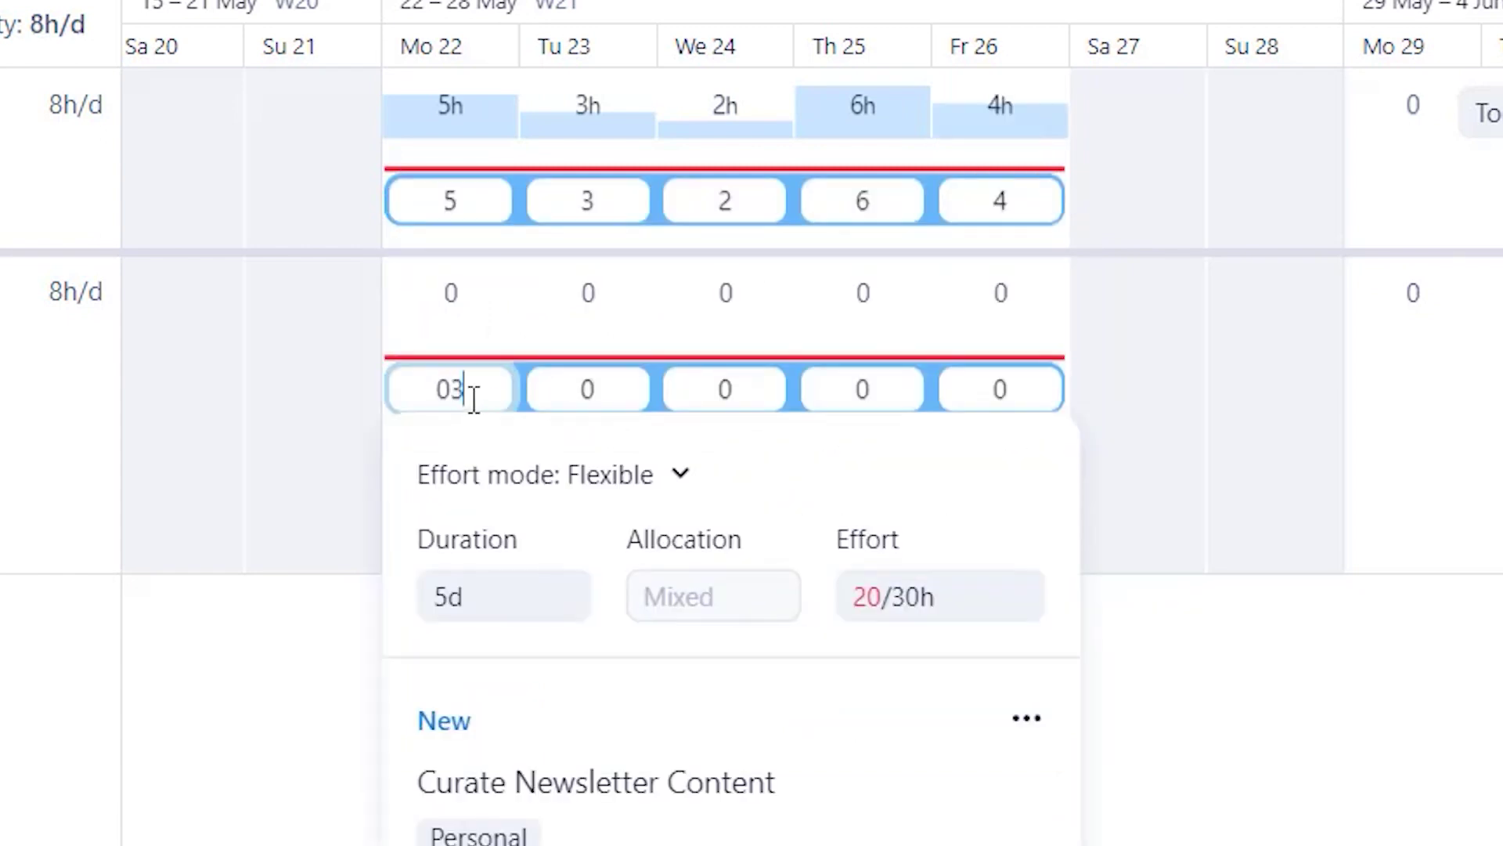
pyautogui.write('1231')
pyautogui.press('Return')
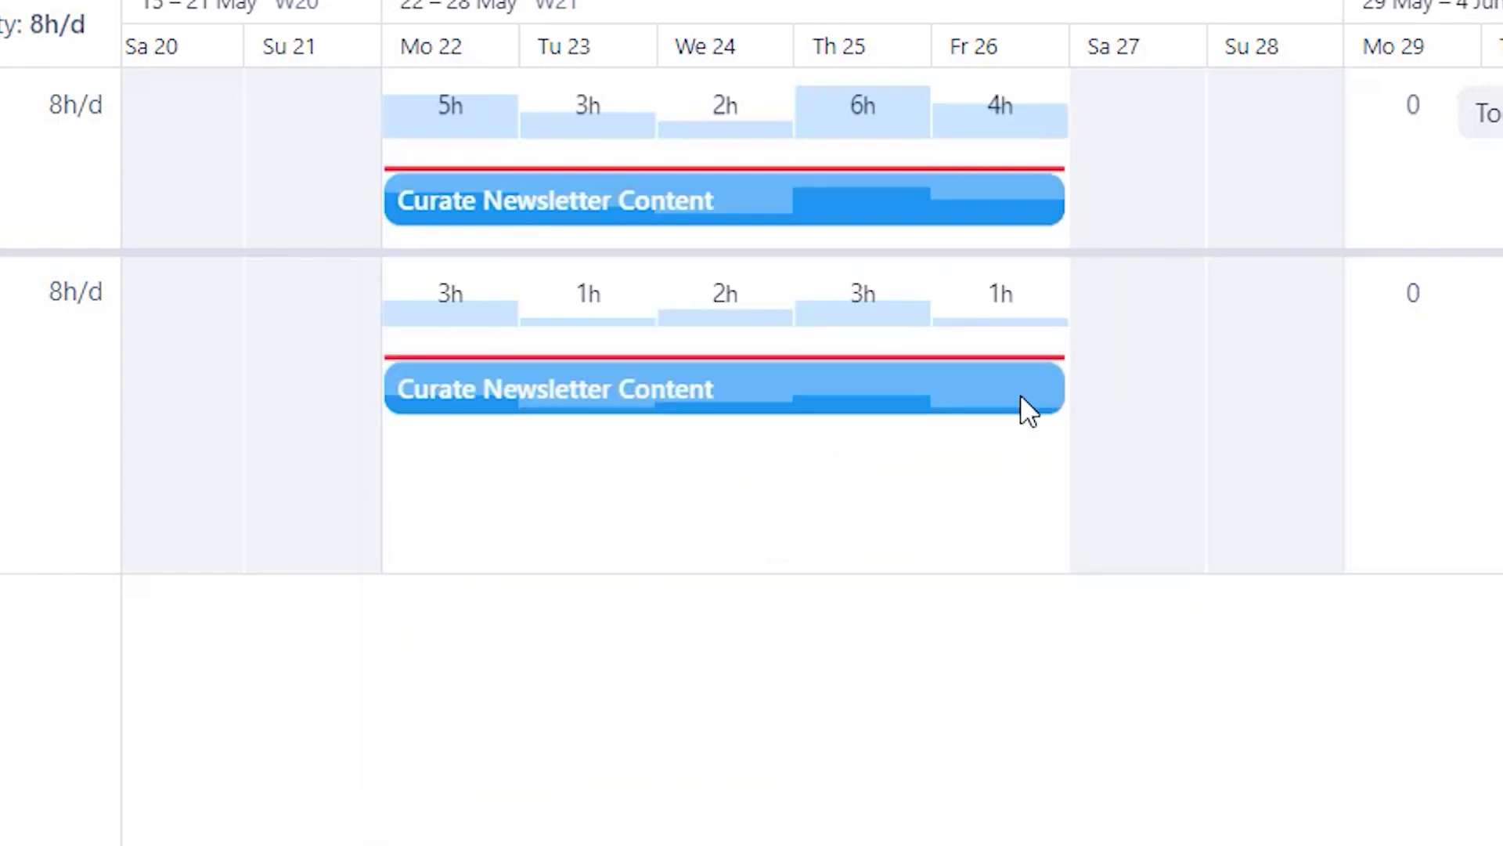
pyautogui.click(1021, 393)
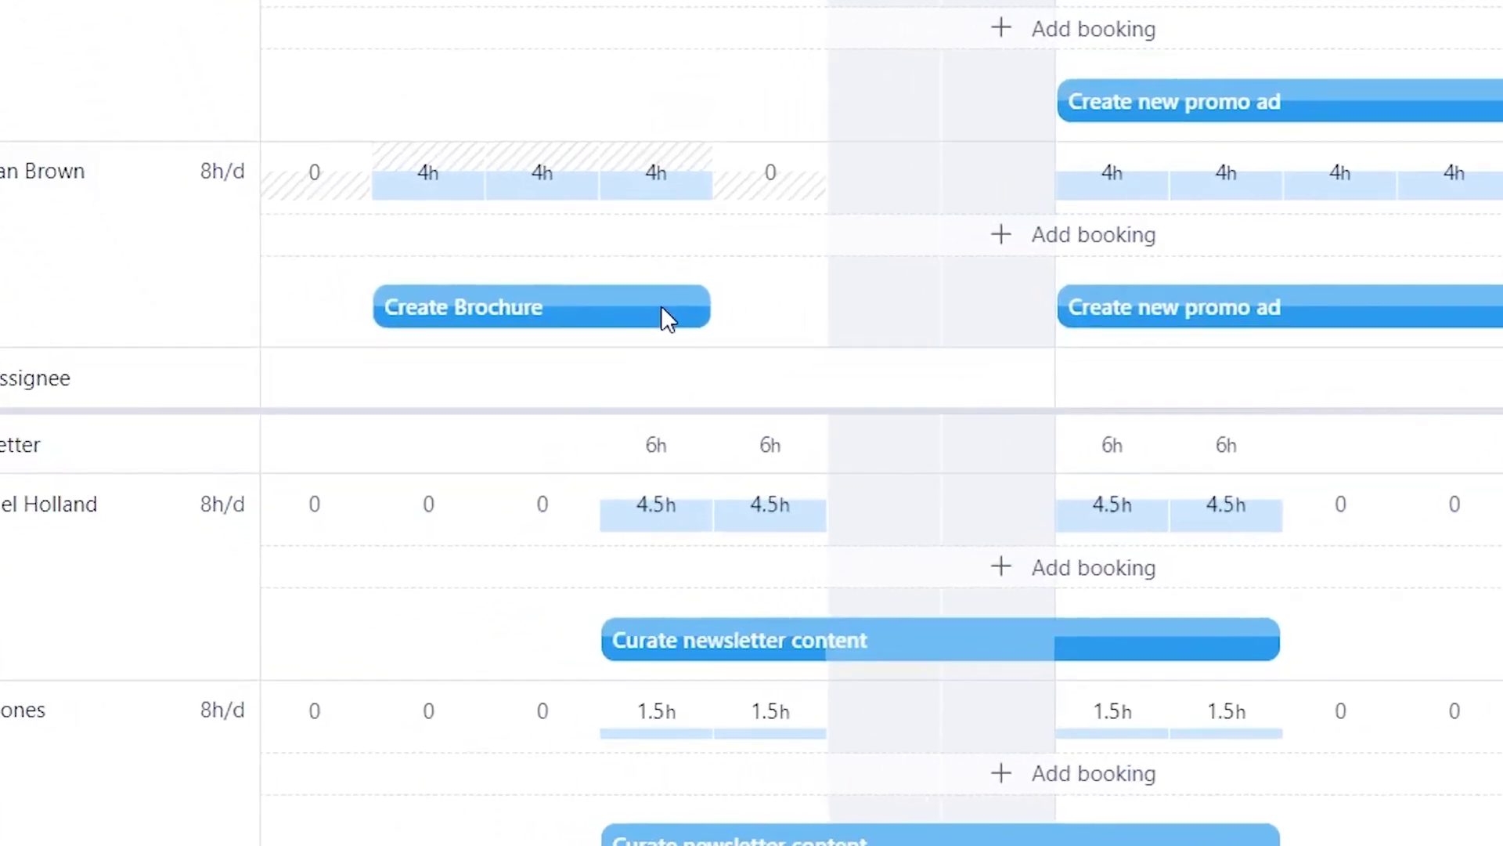
# Reduce Create Brochure's effort from 12h to 10h
pyautogui.click(571, 462)
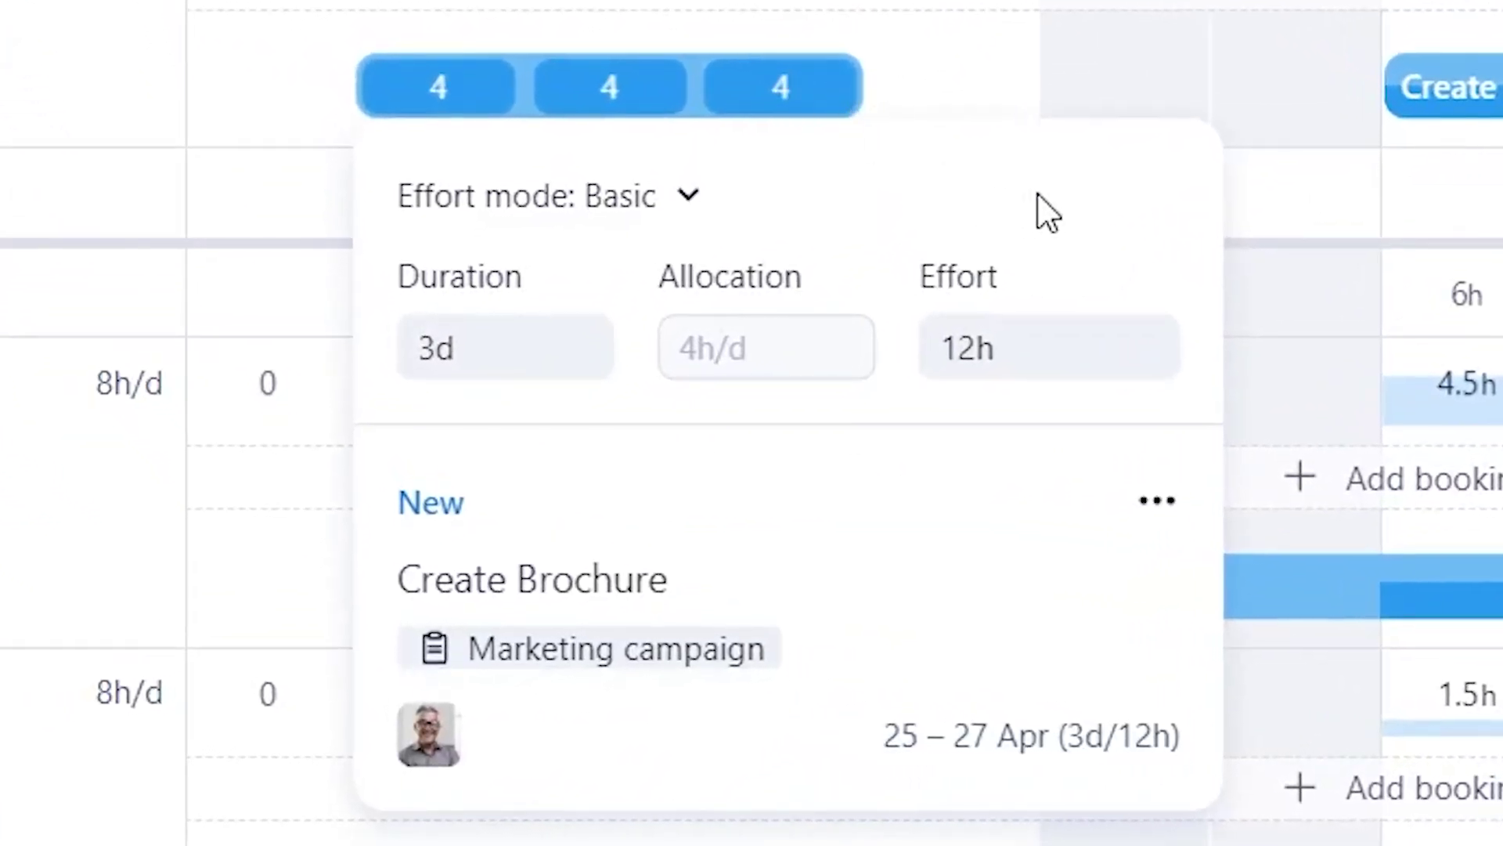
pyautogui.doubleClick(1040, 359)
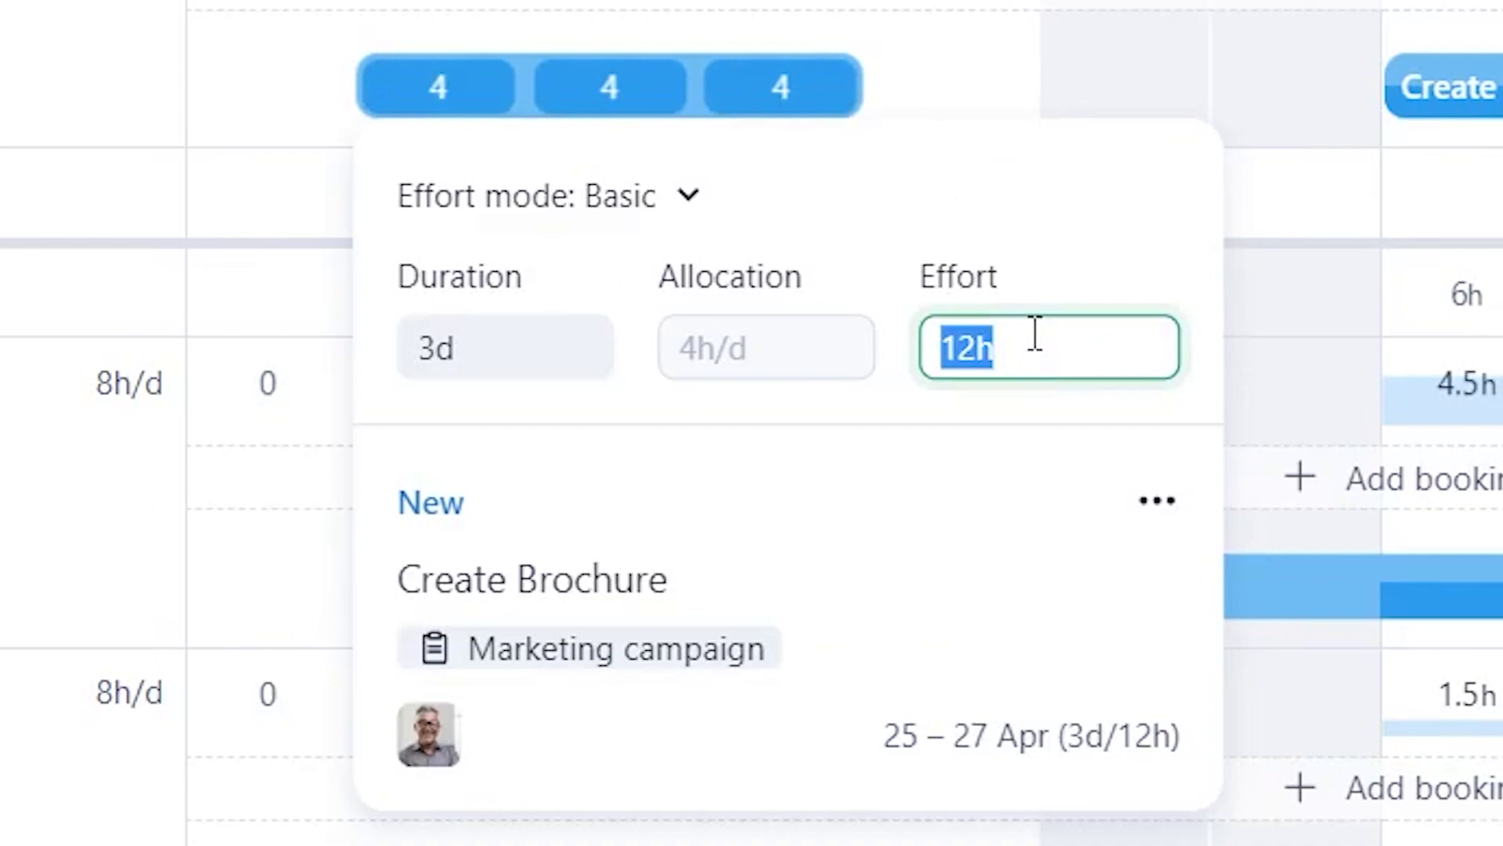
pyautogui.write('10')
pyautogui.press('Return')
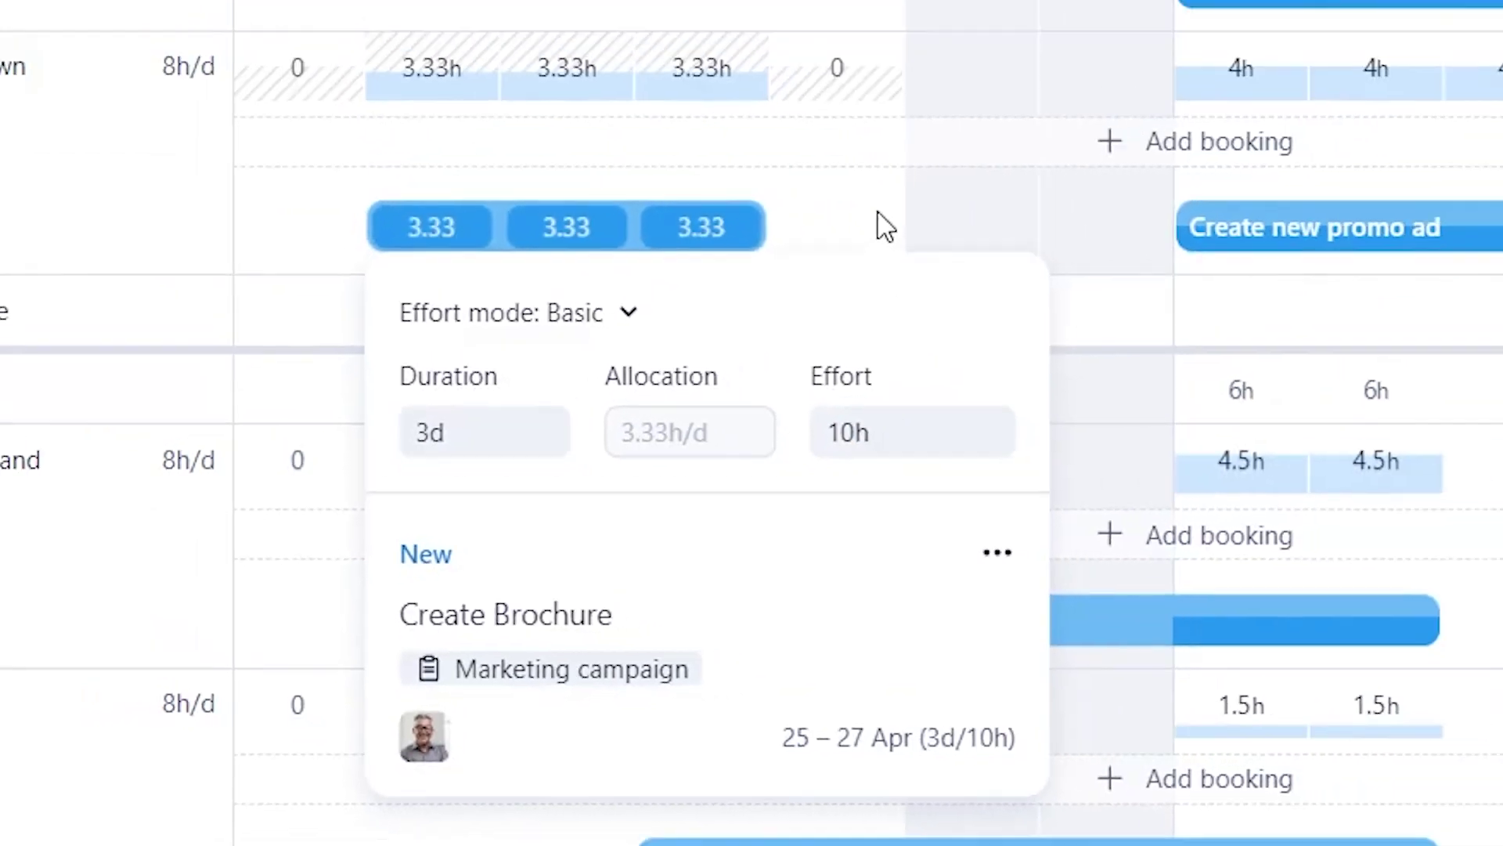
pyautogui.click(1009, 84)
pyautogui.moveTo(921, 310)
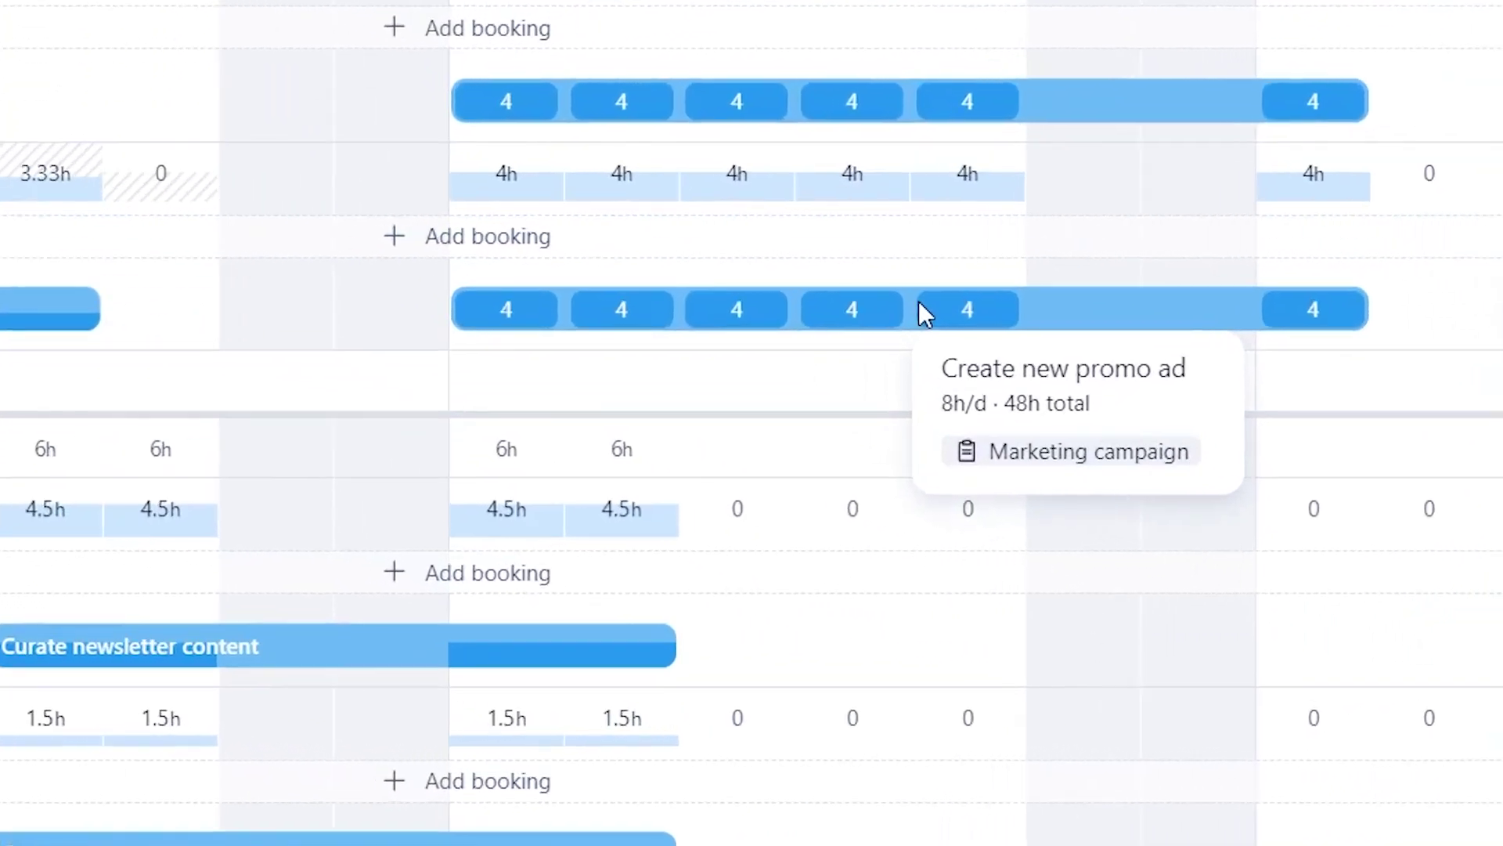
# Raise Create new promo ad to 5 h/d and check the newsletter task's booking
pyautogui.click(919, 303)
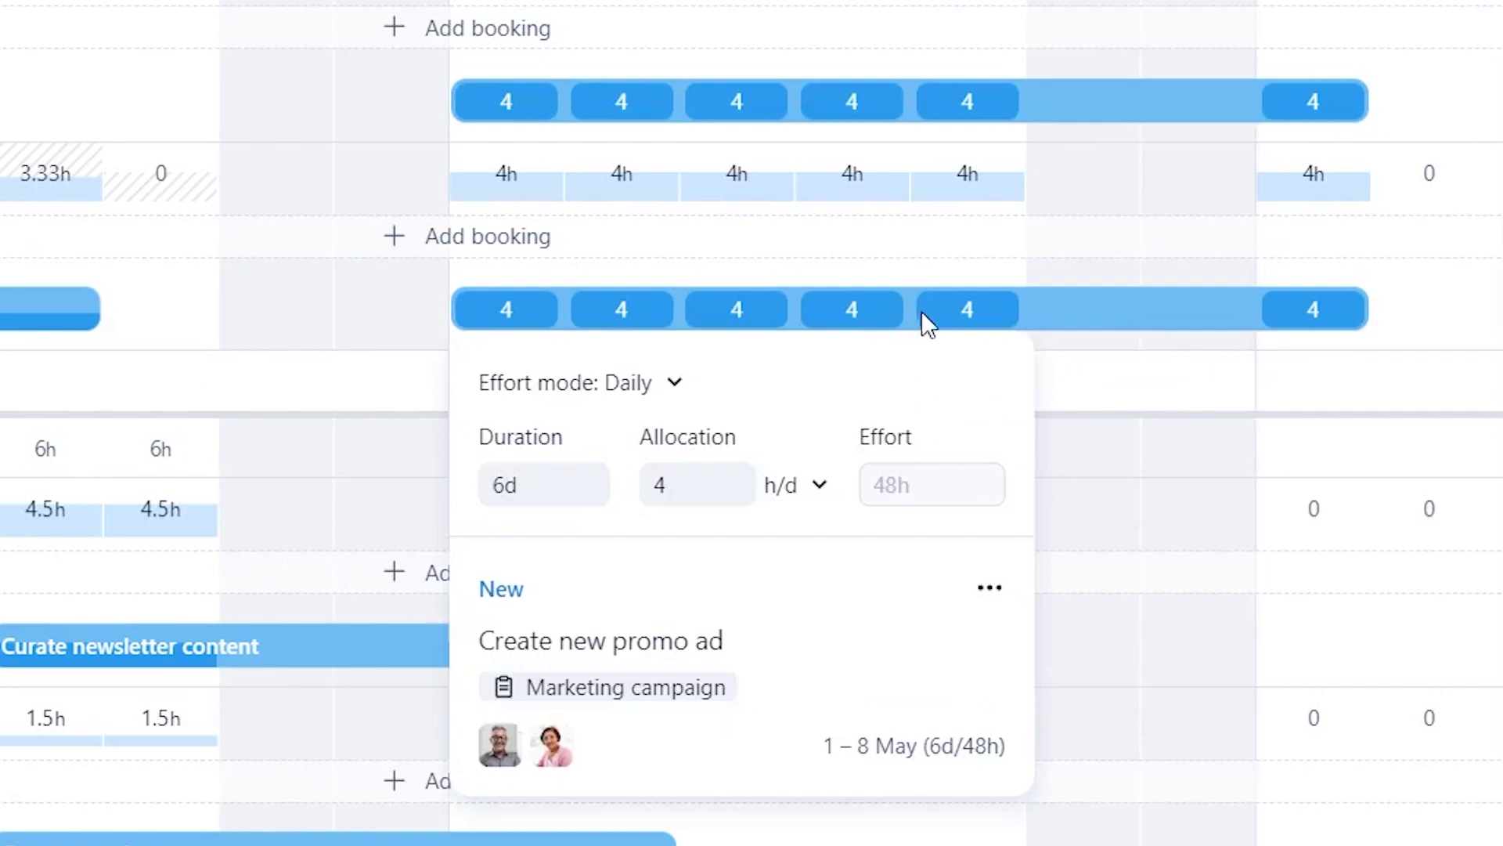
pyautogui.click(689, 486)
pyautogui.doubleClick(689, 486)
pyautogui.write('5')
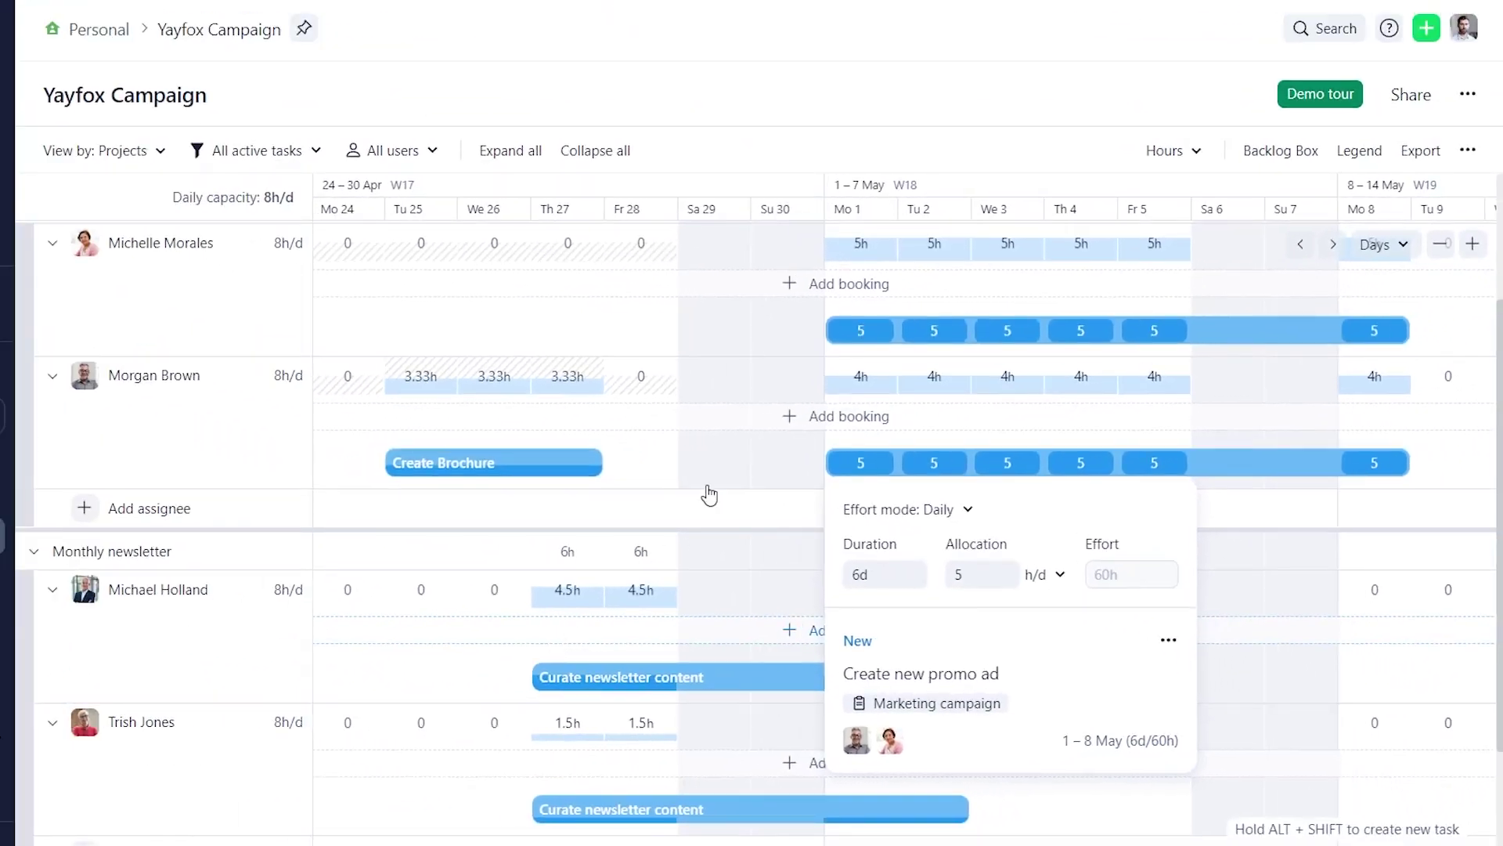
pyautogui.click(550, 450)
pyautogui.moveTo(740, 432)
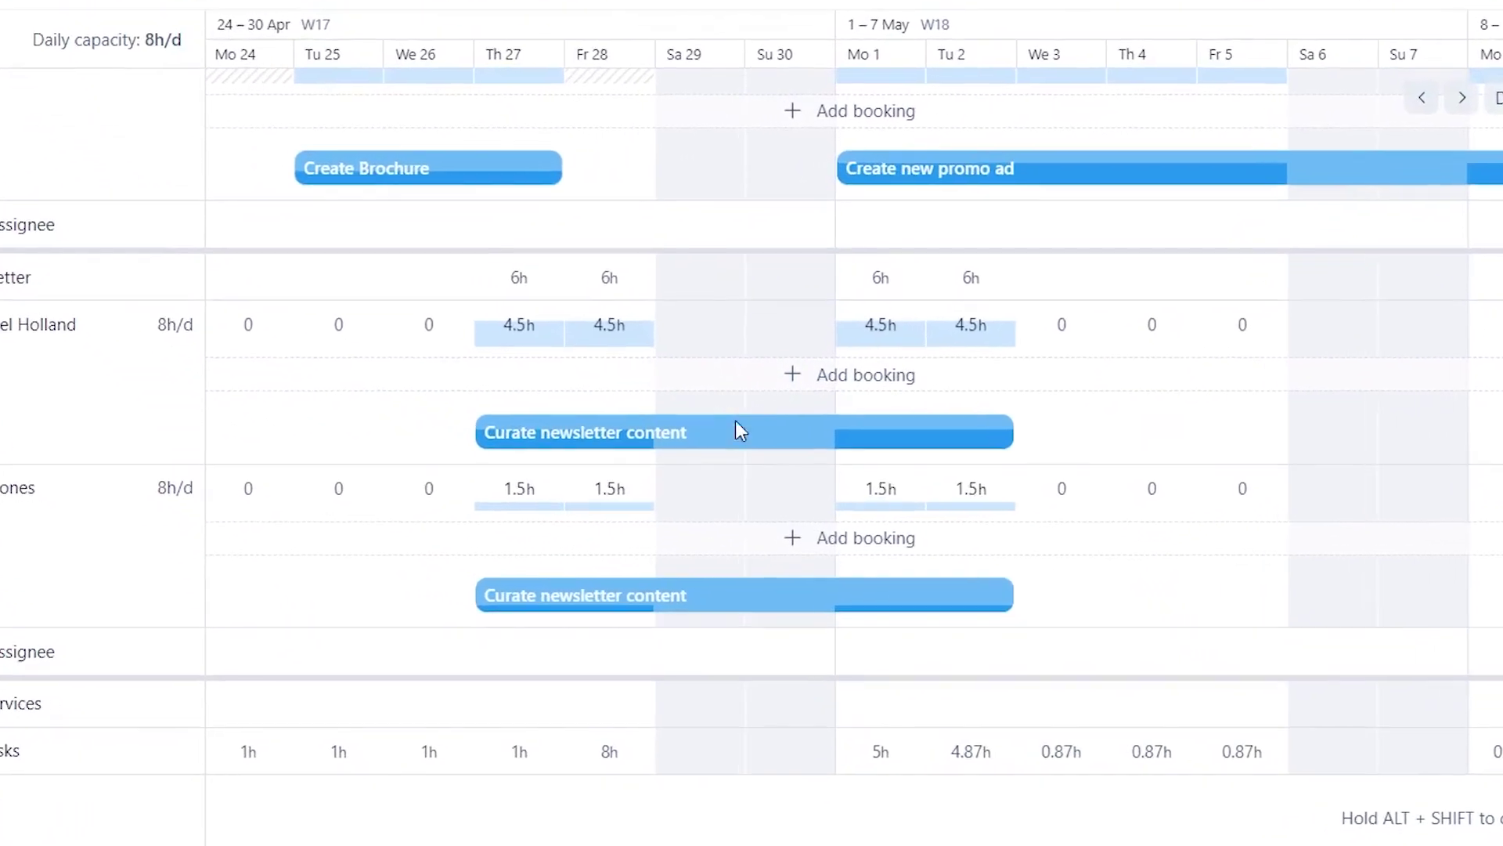
pyautogui.click(697, 389)
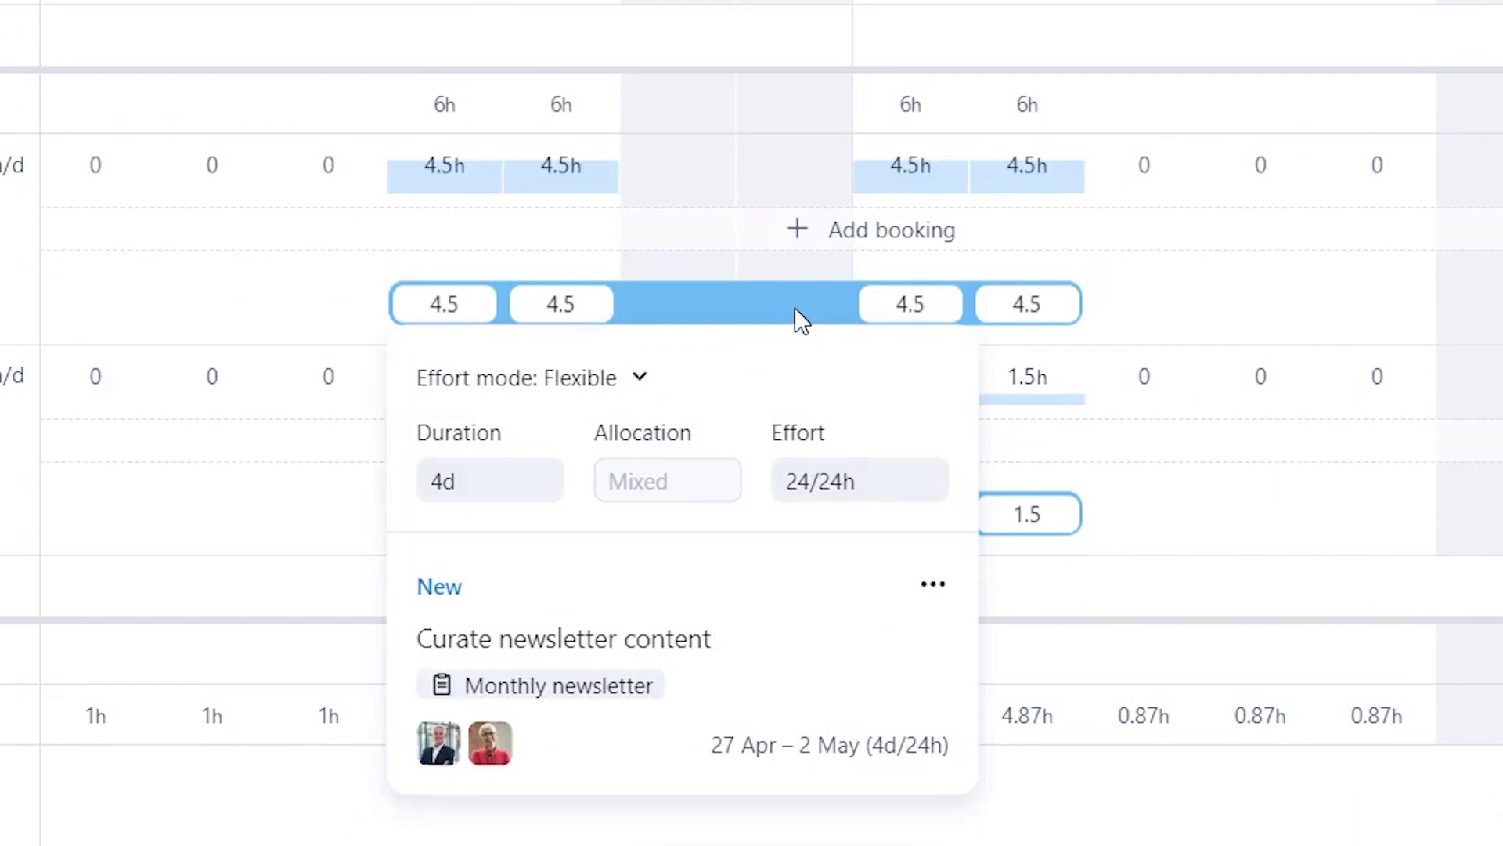
pyautogui.click(1206, 473)
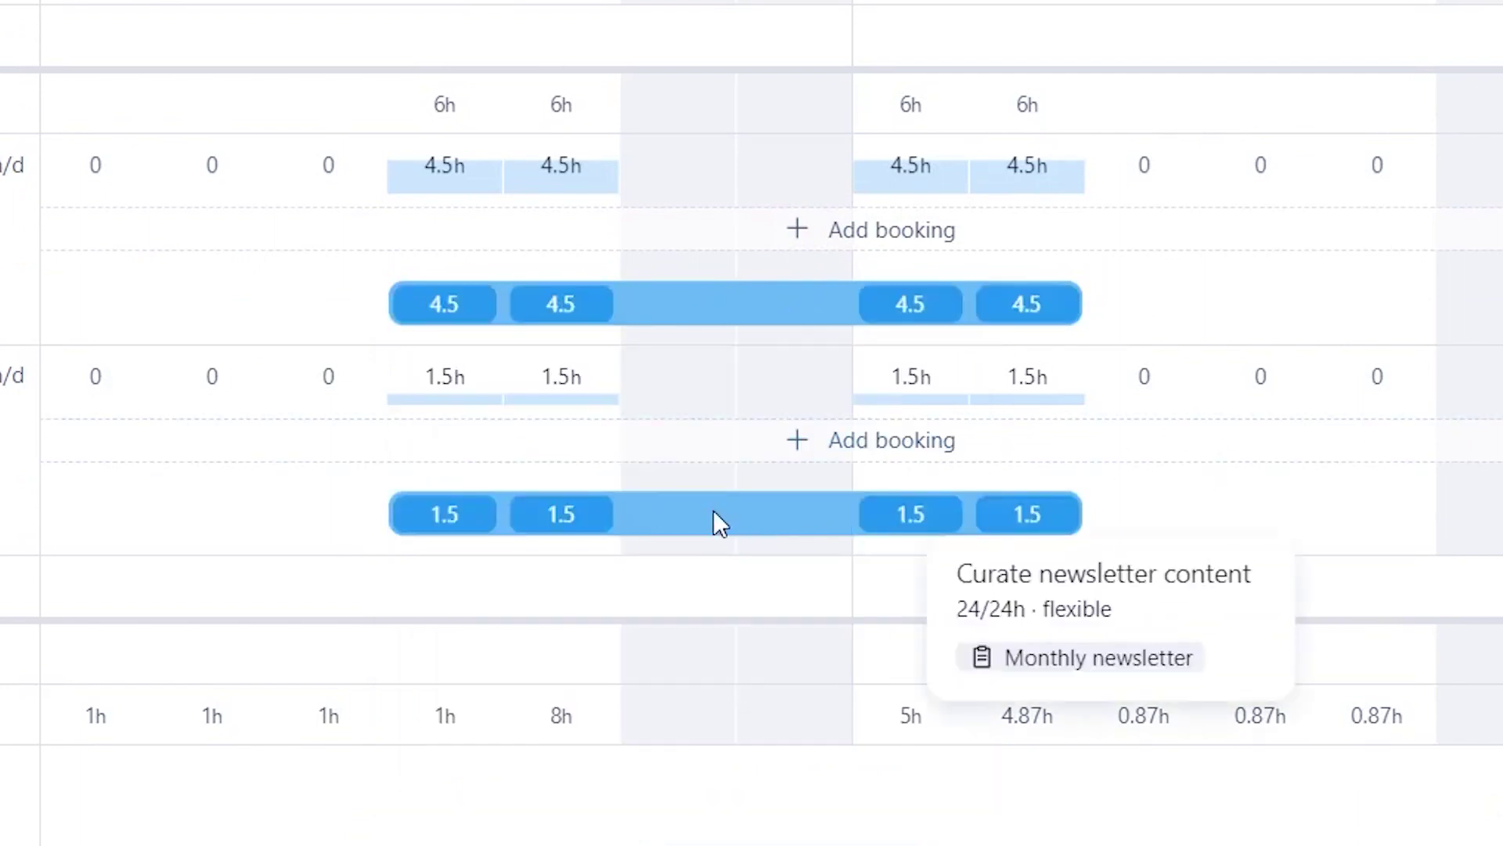